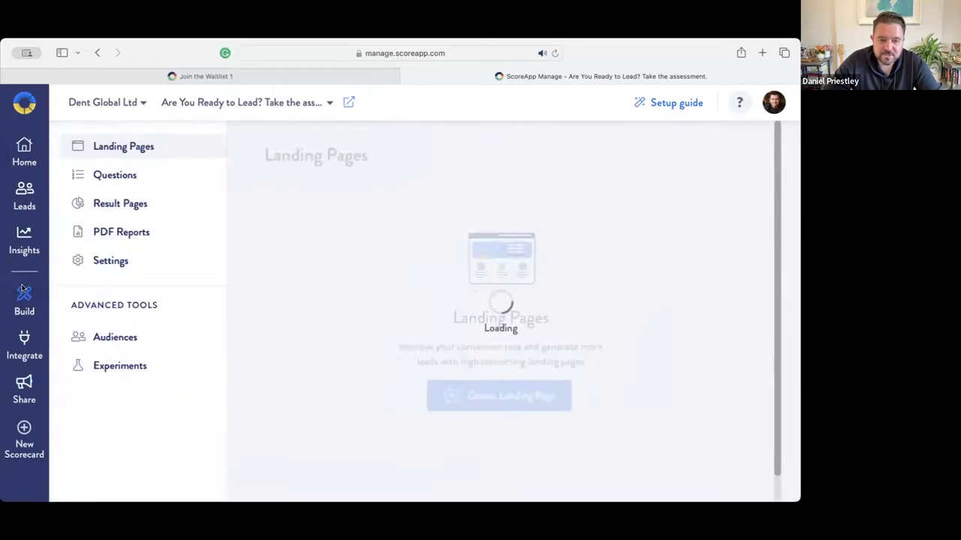
Open the Main Result Page and insert the "Book a Discovery Session" call to action above the "Want to talk about your results?" section
{"action": "left_click", "coordinate": [133, 203]}
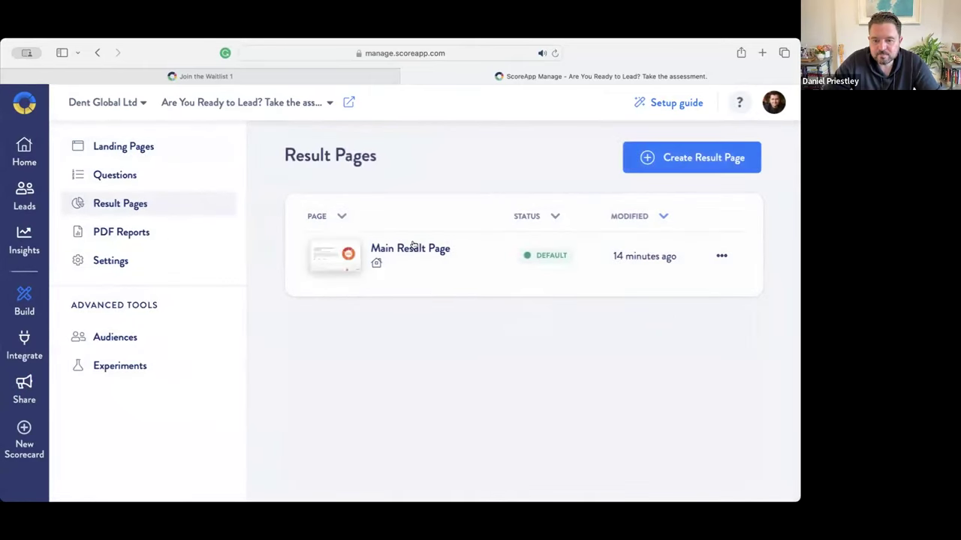
{"action": "left_click", "coordinate": [413, 247]}
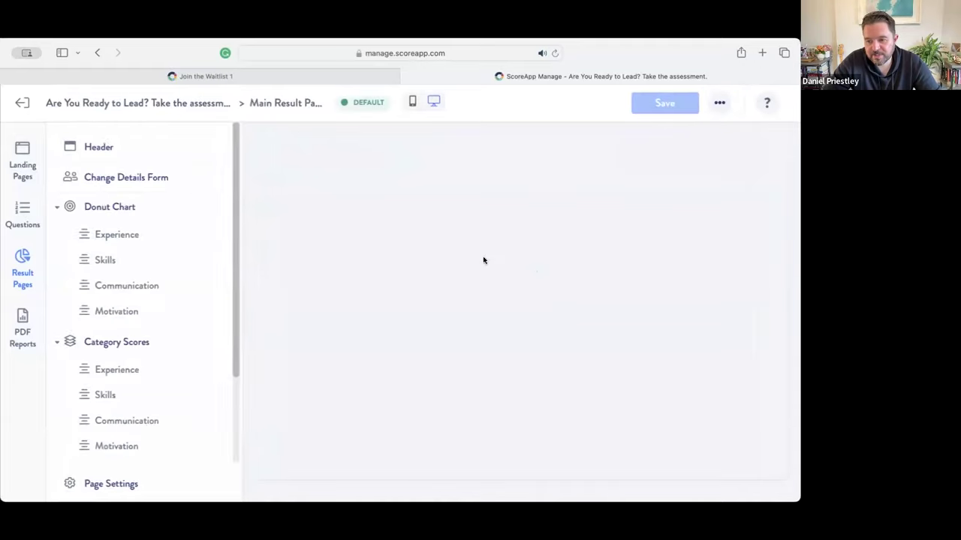
{"action": "scroll", "coordinate": [501, 321], "scroll_direction": "down", "scroll_amount": 15}
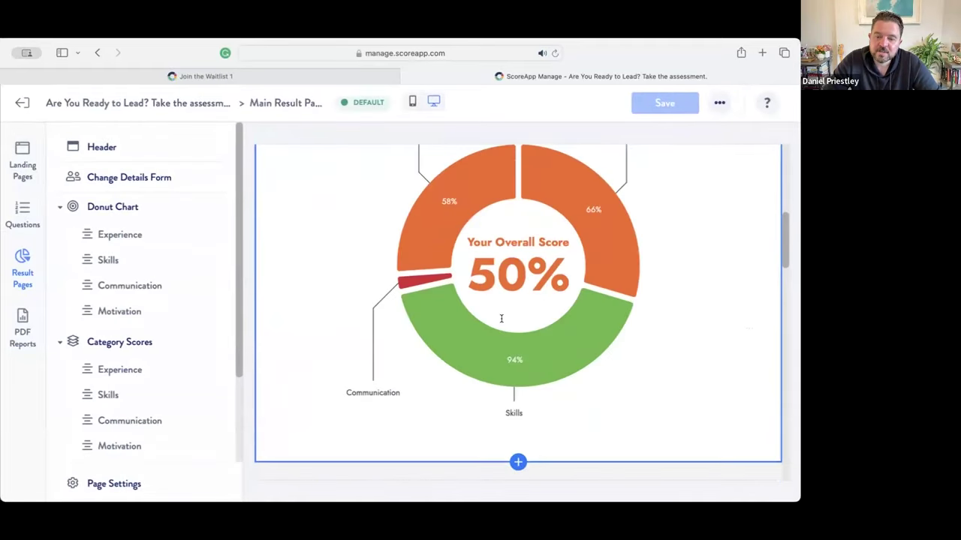
{"action": "scroll", "coordinate": [501, 323], "scroll_direction": "down", "scroll_amount": 6}
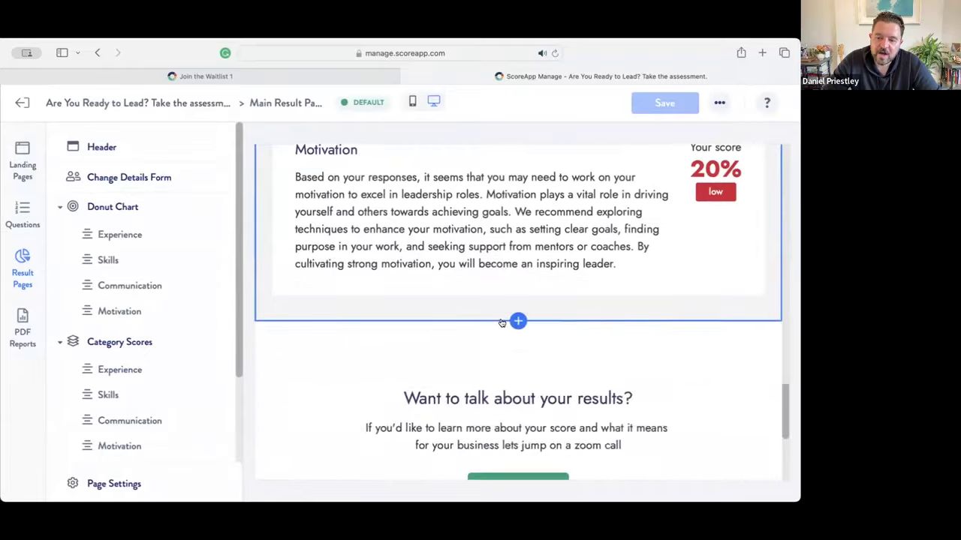
{"action": "scroll", "coordinate": [499, 301], "scroll_direction": "up", "scroll_amount": 2}
{"action": "left_click", "coordinate": [517, 253]}
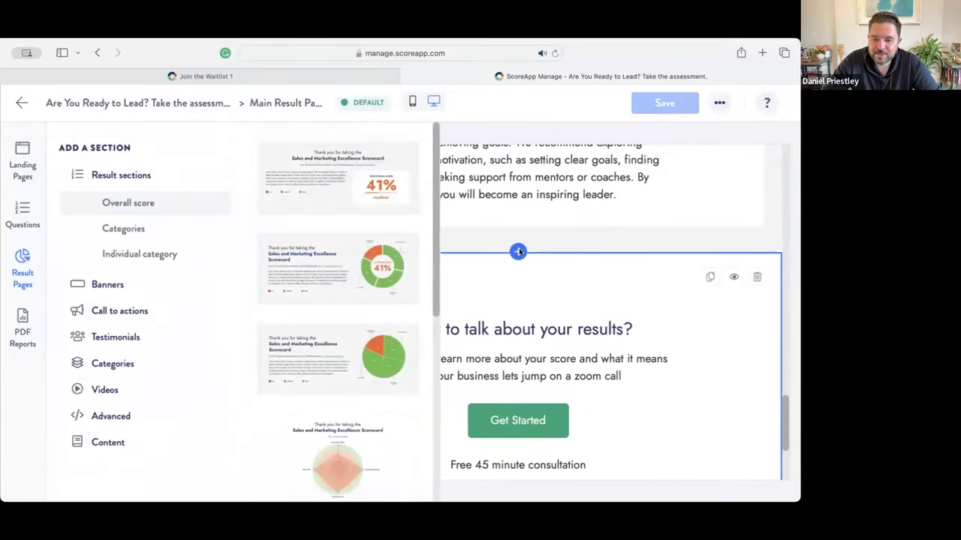
{"action": "left_click", "coordinate": [143, 311]}
{"action": "scroll", "coordinate": [369, 383], "scroll_direction": "down", "scroll_amount": 5}
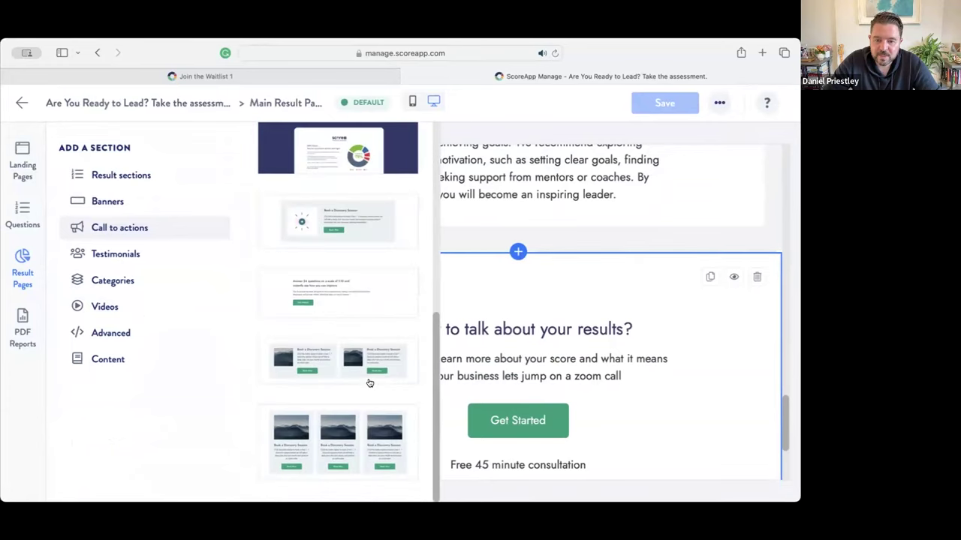
{"action": "left_click", "coordinate": [382, 215]}
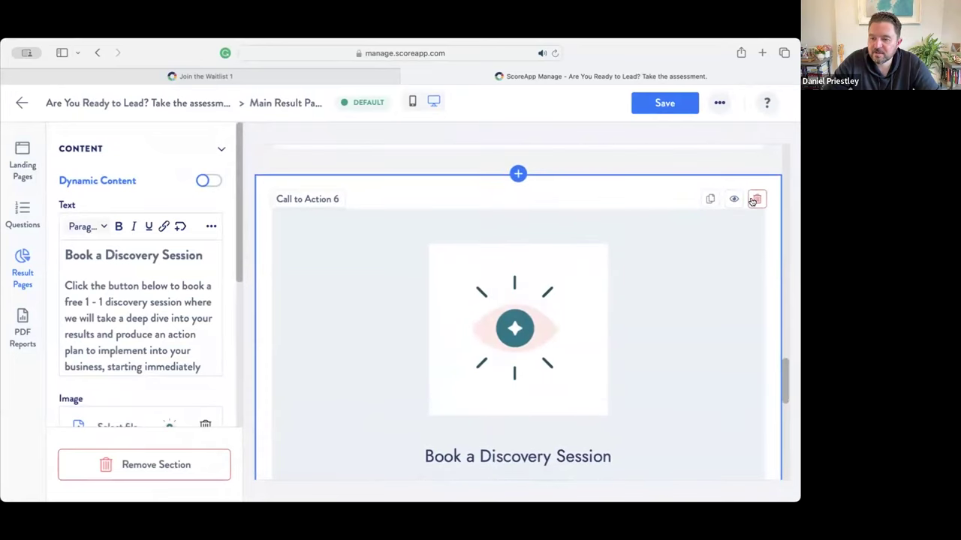
Set the new call to action's visibility to Audience Based and create an audience named "Special offer 1" for it
{"action": "left_click", "coordinate": [732, 199]}
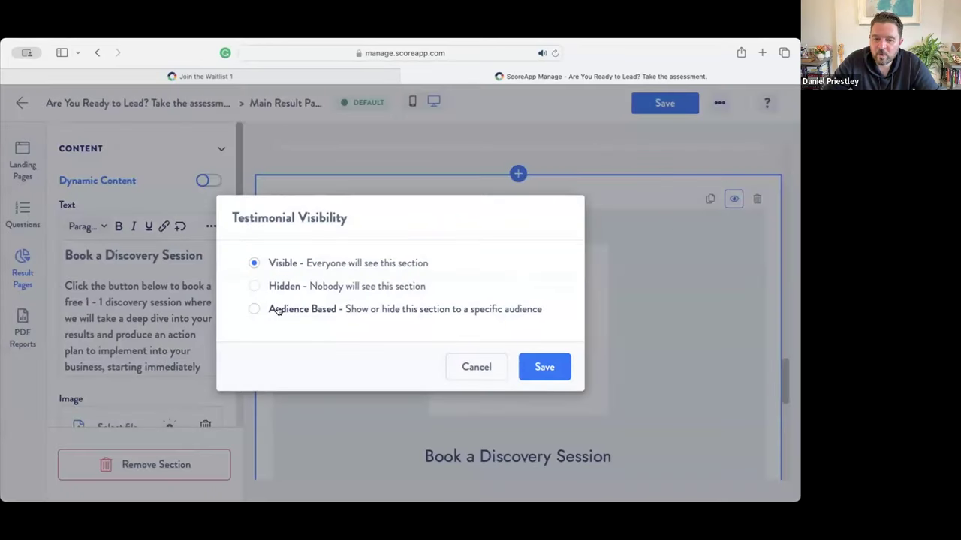
{"action": "left_click", "coordinate": [282, 309]}
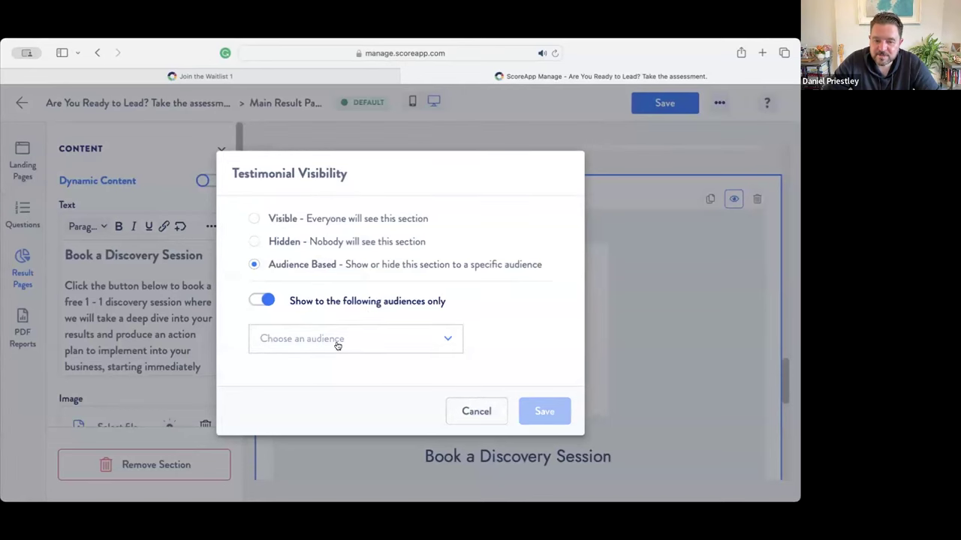
{"action": "left_click", "coordinate": [370, 345]}
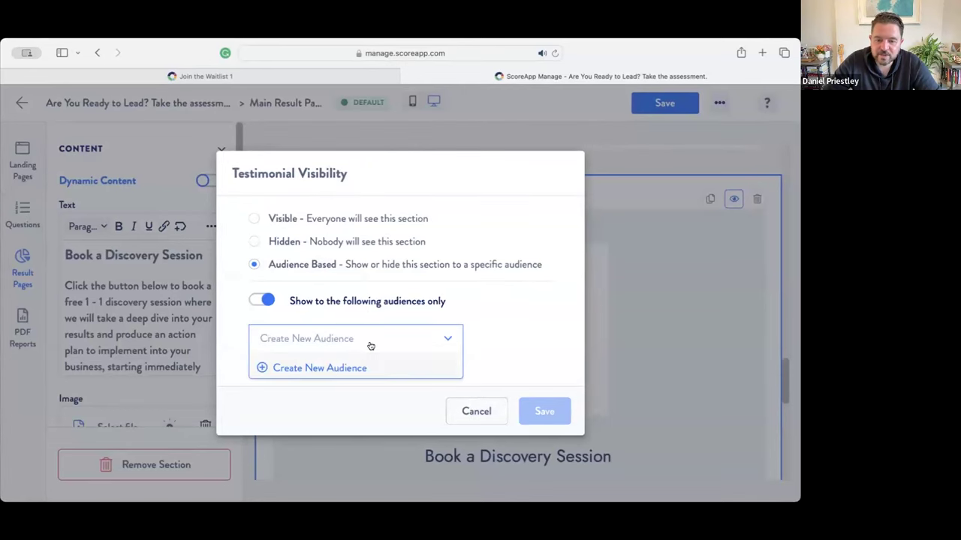
{"action": "left_click", "coordinate": [337, 369]}
{"action": "type", "text": "Special offer 1"}
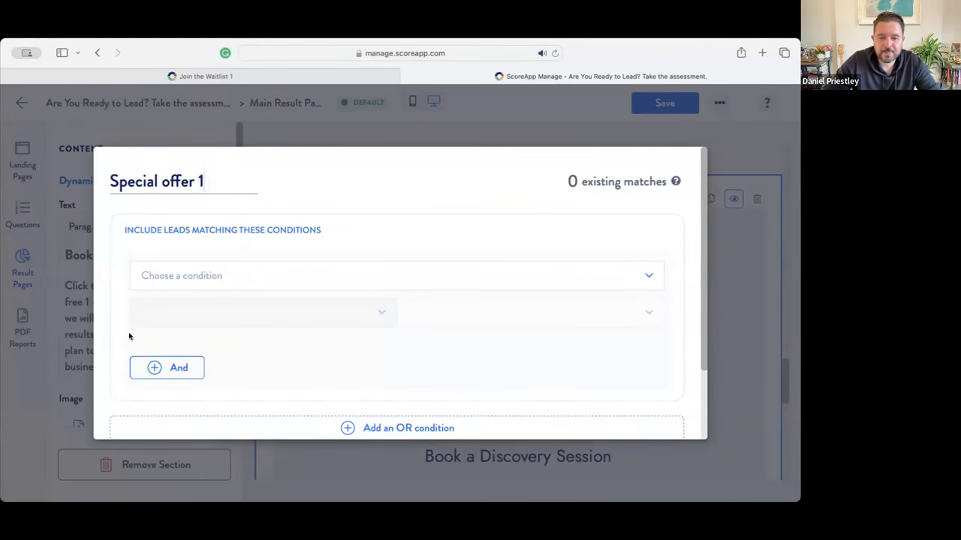
Add the audience condition "Have you held a leadership role in your current or previous job?" Answer Is No, and save the audience and visibility settings
{"action": "left_click", "coordinate": [176, 277]}
{"action": "scroll", "coordinate": [294, 343], "scroll_direction": "down", "scroll_amount": 5}
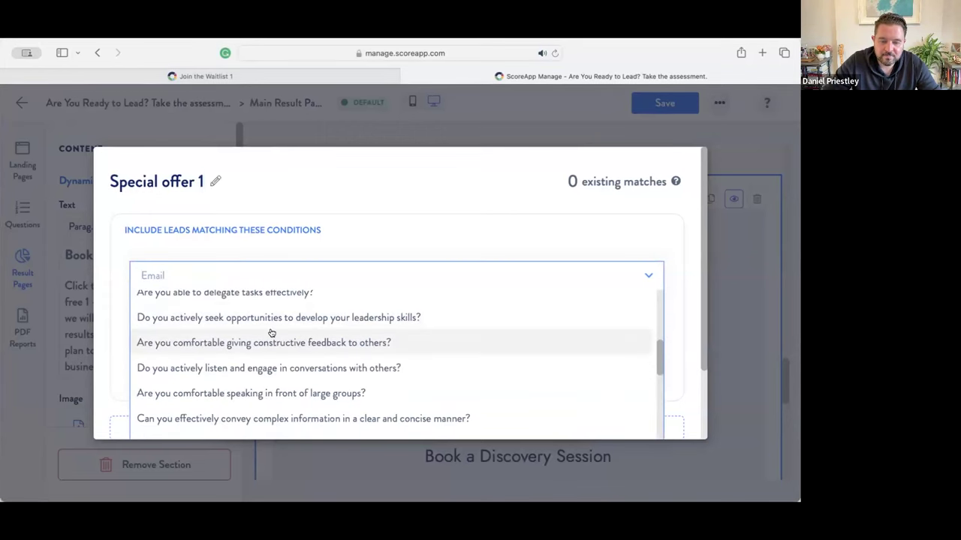
{"action": "scroll", "coordinate": [270, 332], "scroll_direction": "up", "scroll_amount": 4}
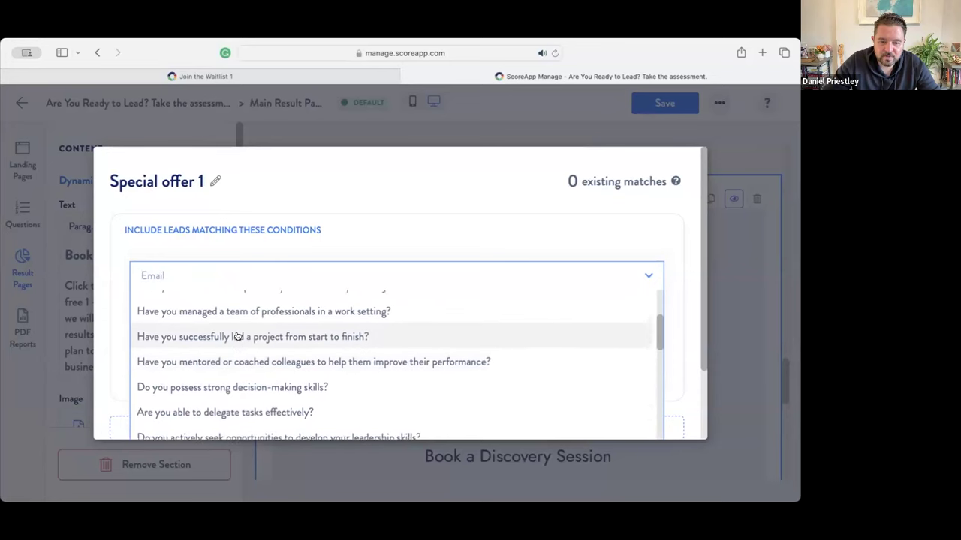
{"action": "scroll", "coordinate": [237, 337], "scroll_direction": "up", "scroll_amount": 3}
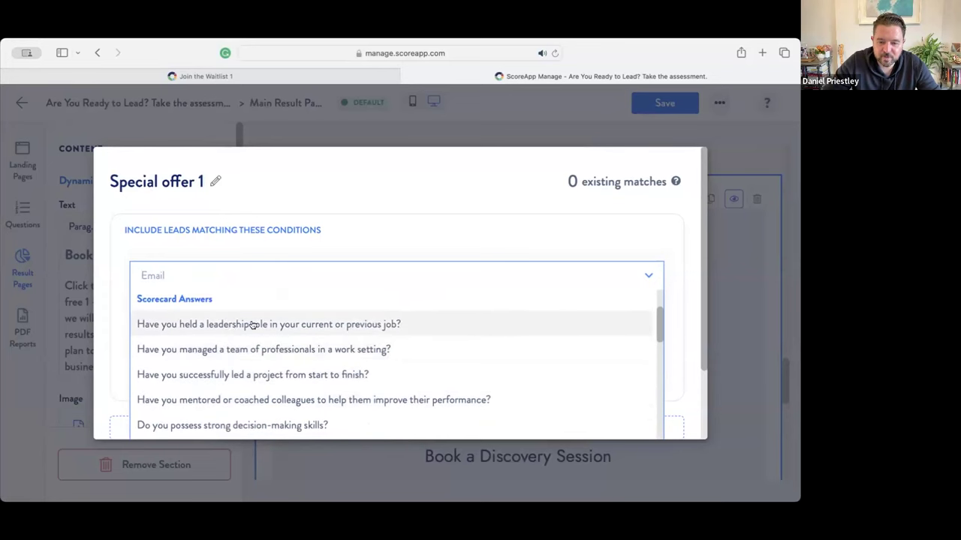
{"action": "left_click", "coordinate": [261, 324]}
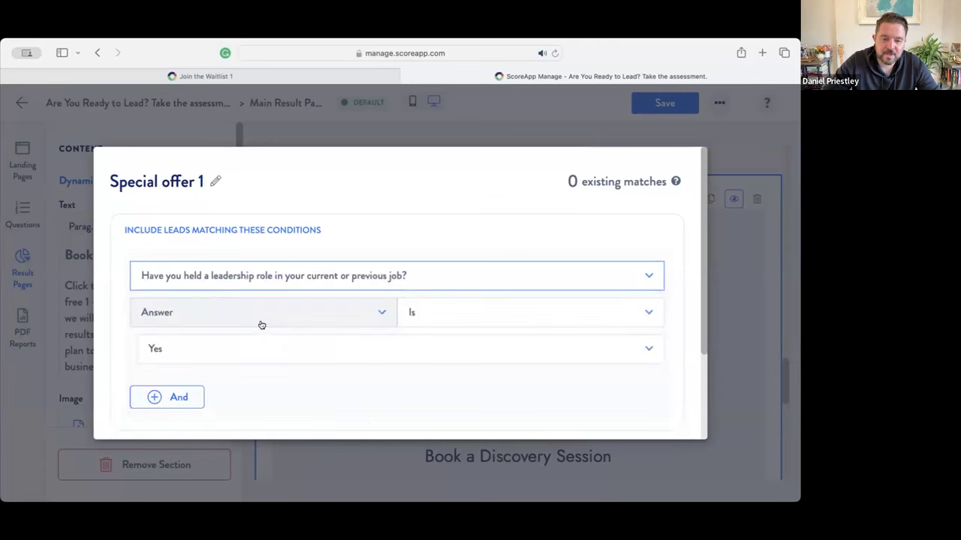
{"action": "left_click", "coordinate": [204, 345]}
{"action": "left_click", "coordinate": [166, 403]}
{"action": "scroll", "coordinate": [373, 404], "scroll_direction": "down", "scroll_amount": 5}
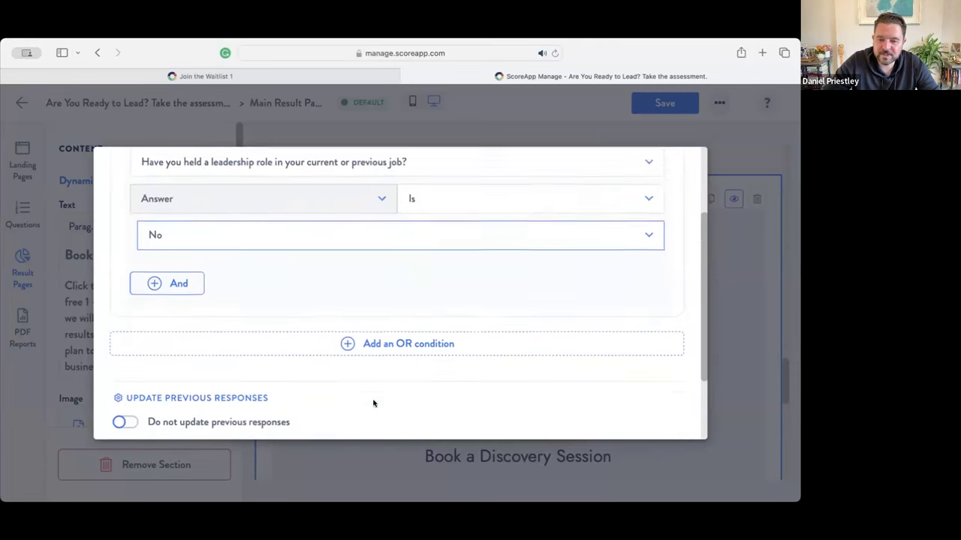
{"action": "left_click", "coordinate": [645, 424]}
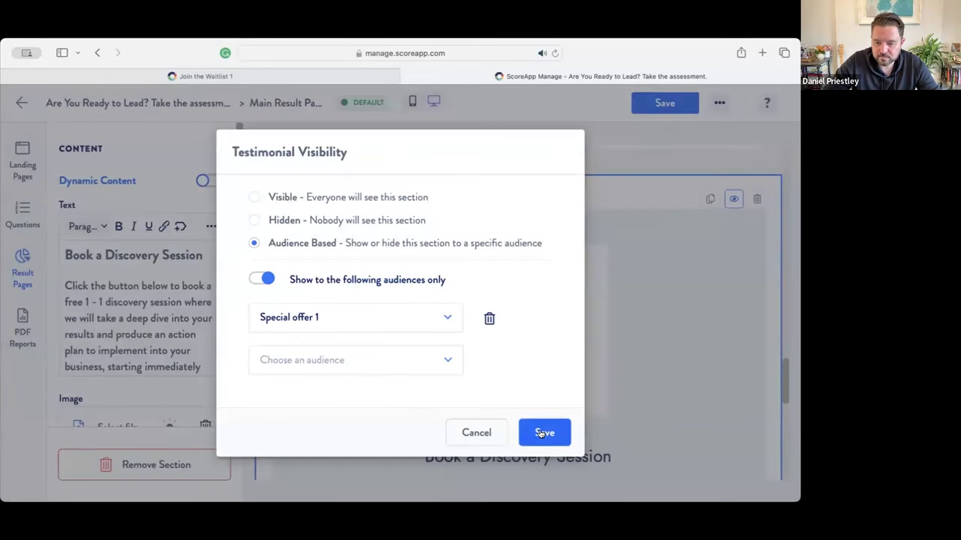
{"action": "left_click", "coordinate": [541, 433]}
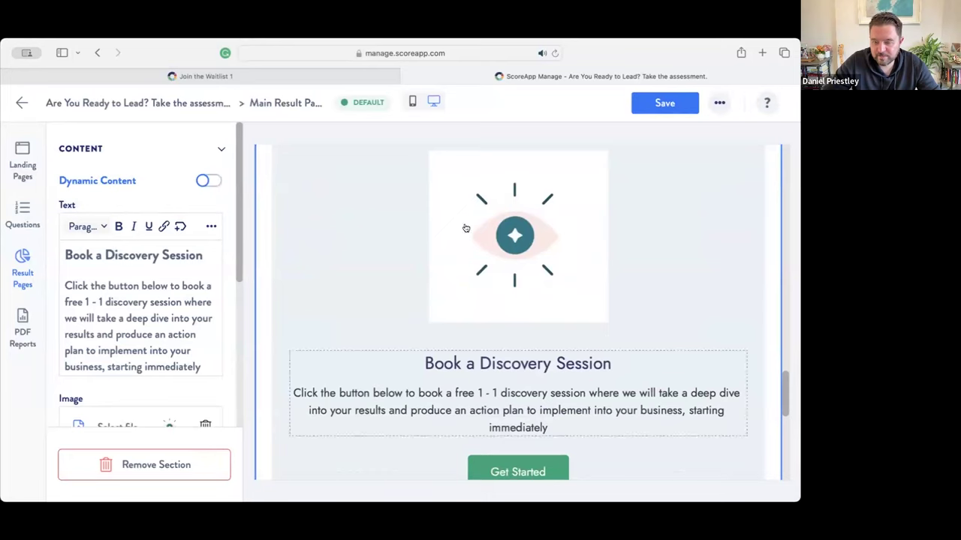
Extend the call to action's heading to read "Book a Discovery Session For First Time Leaders"
{"action": "scroll", "coordinate": [551, 326], "scroll_direction": "down", "scroll_amount": 4}
{"action": "scroll", "coordinate": [529, 282], "scroll_direction": "up", "scroll_amount": 2}
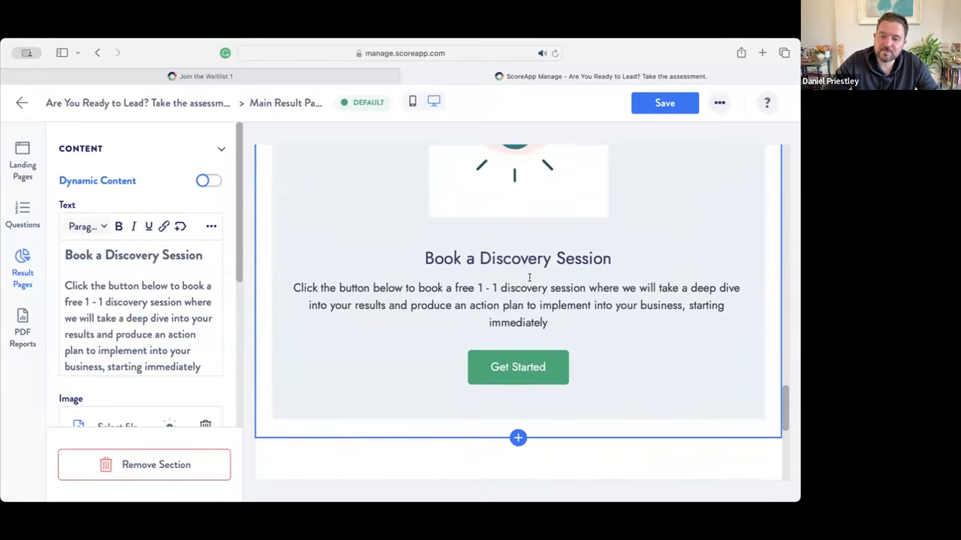
{"action": "left_click", "coordinate": [619, 261]}
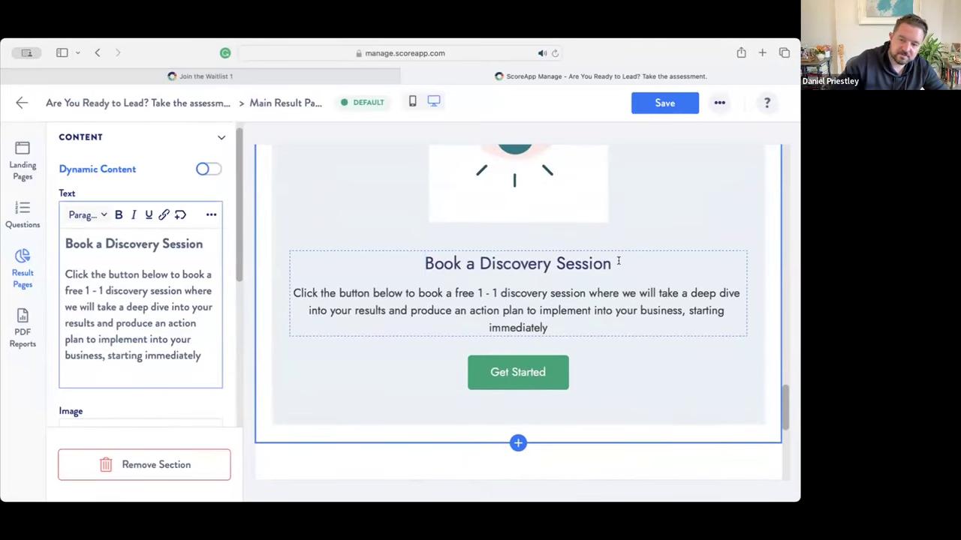
{"action": "type", "text": "For "}
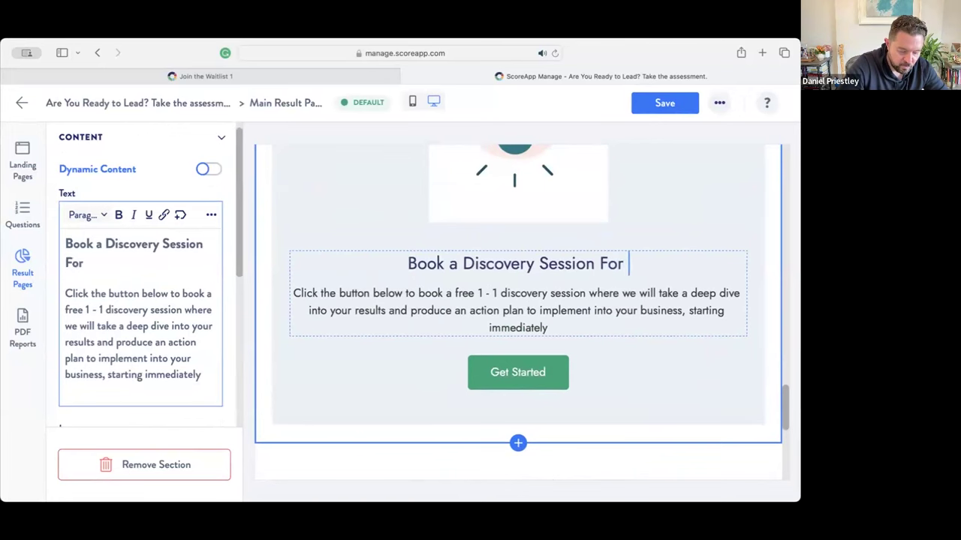
{"action": "type", "text": "First Time"}
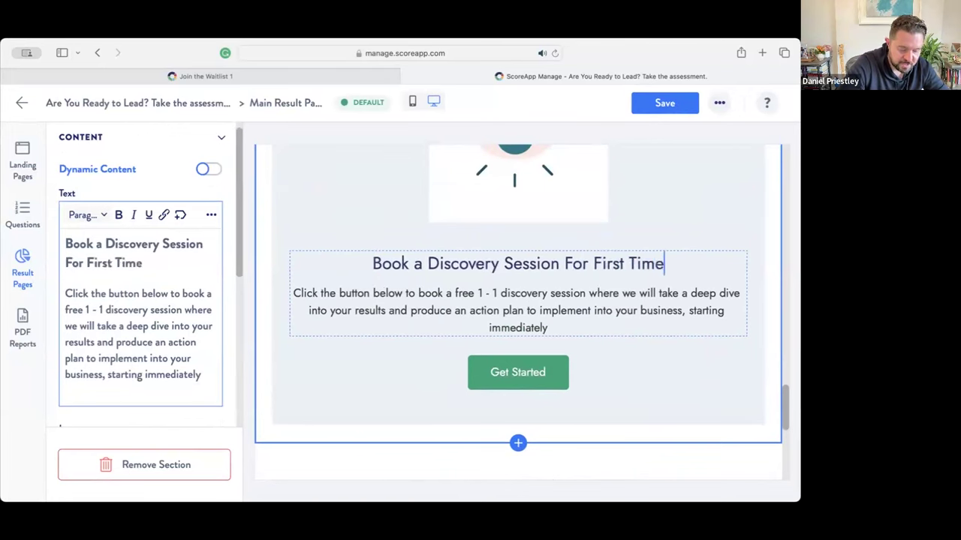
{"action": "type", "text": " Leaders"}
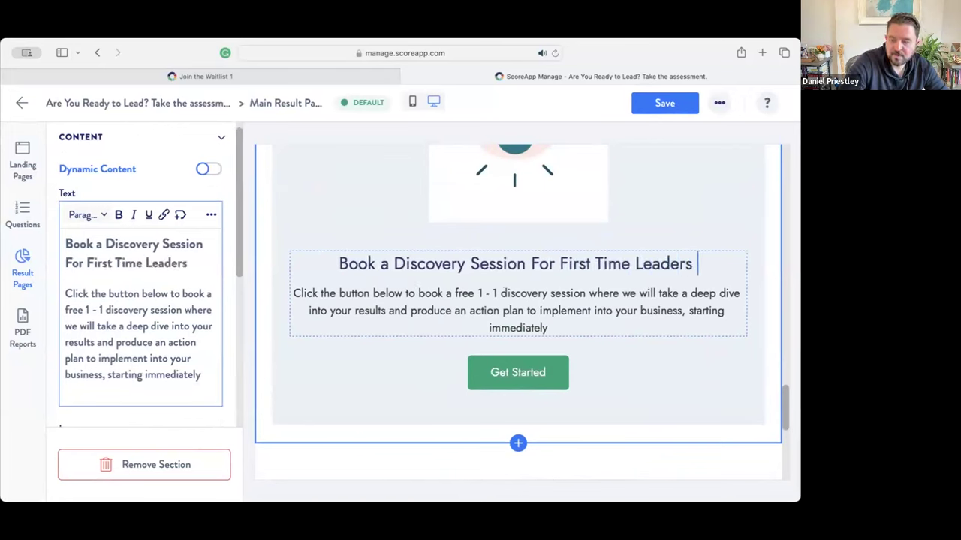
Replace the paragraph below the heading with "Because this is your first leadership role, we would like to invite you to a black bra bra"
{"action": "triple_click", "coordinate": [598, 294]}
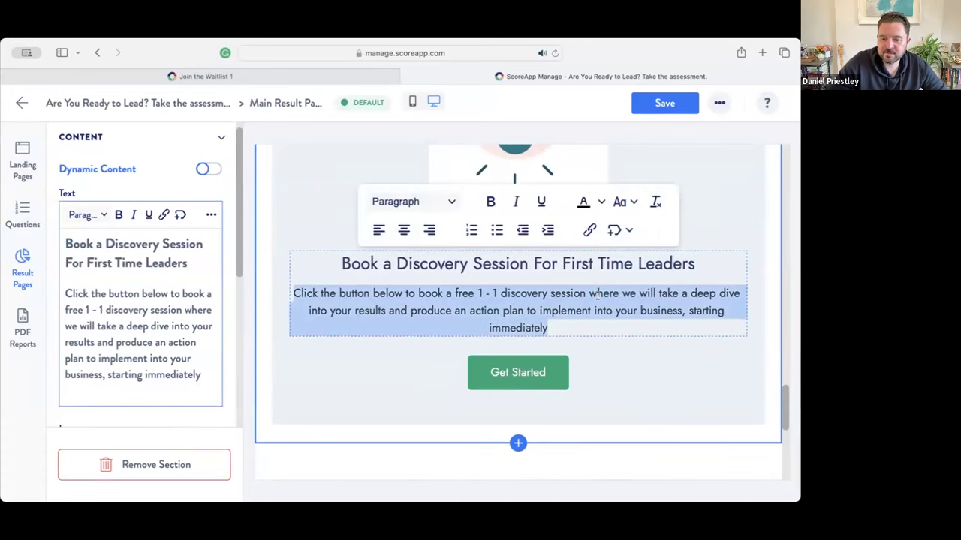
{"action": "type", "text": "Because this"}
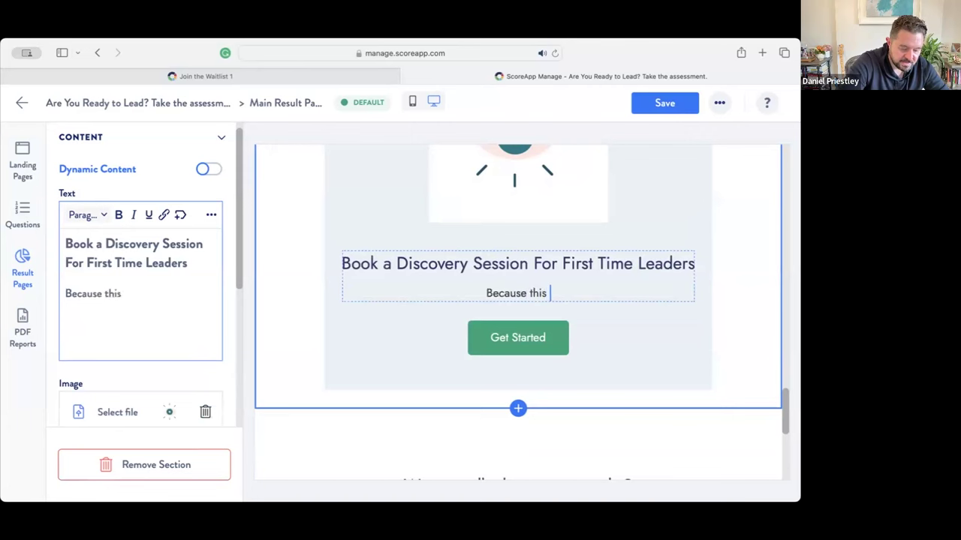
{"action": "type", "text": " is your firs"}
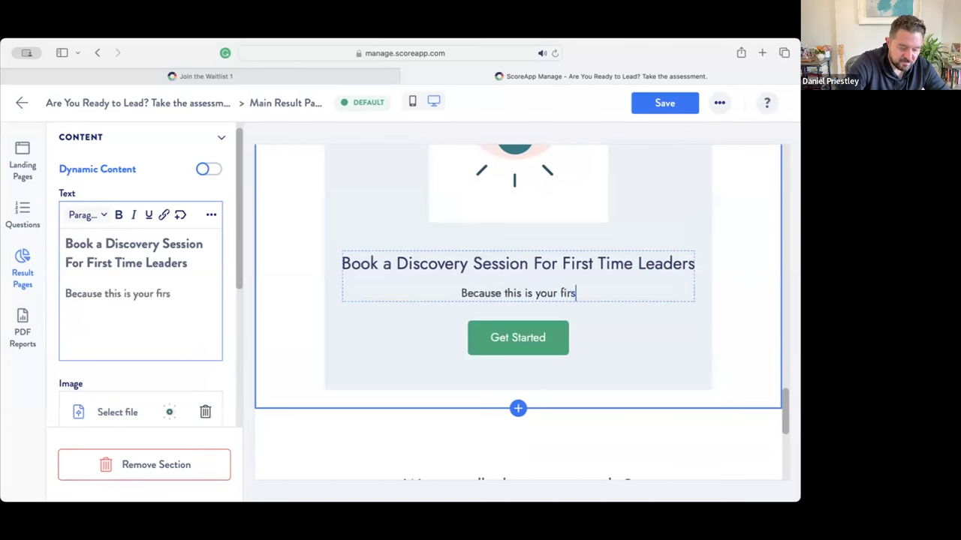
{"action": "type", "text": "t leadershi"}
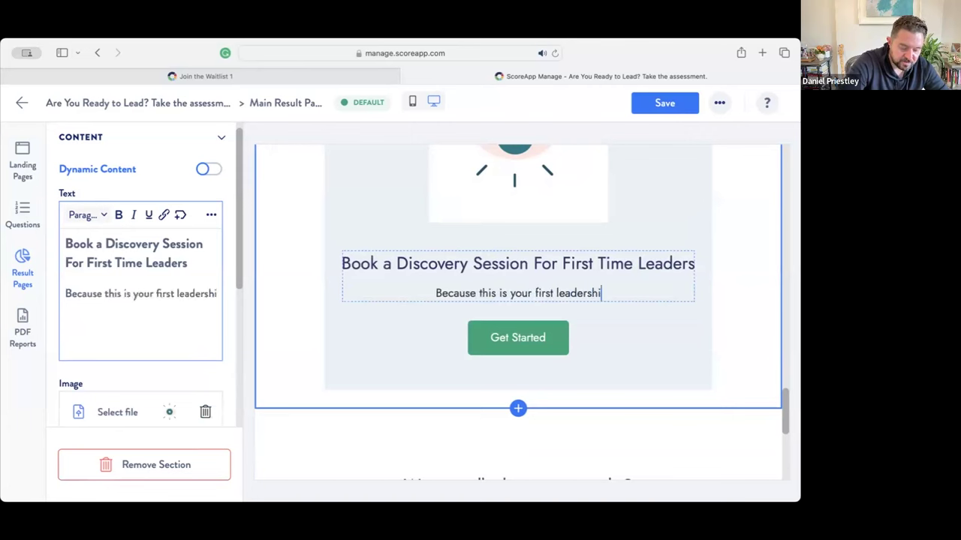
{"action": "type", "text": "p role, "}
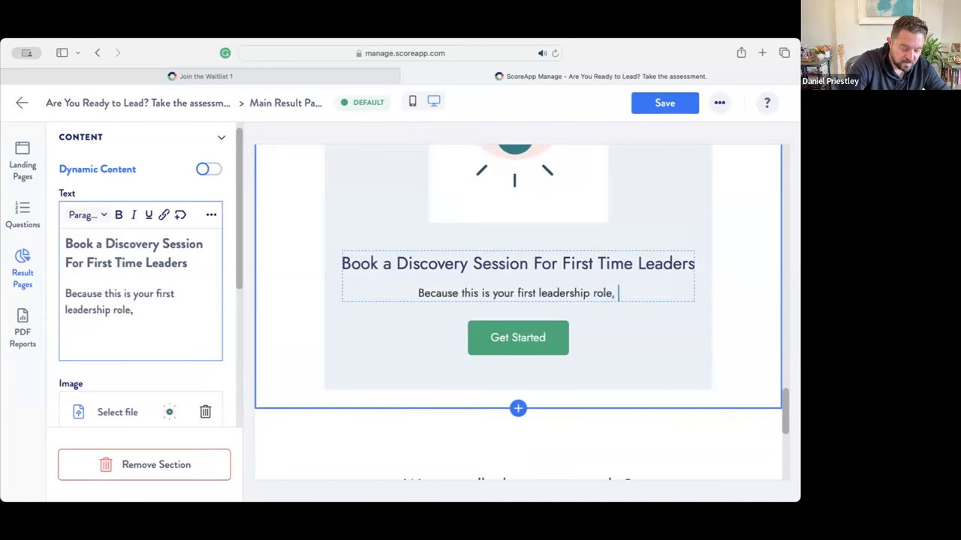
{"action": "type", "text": "we would like "}
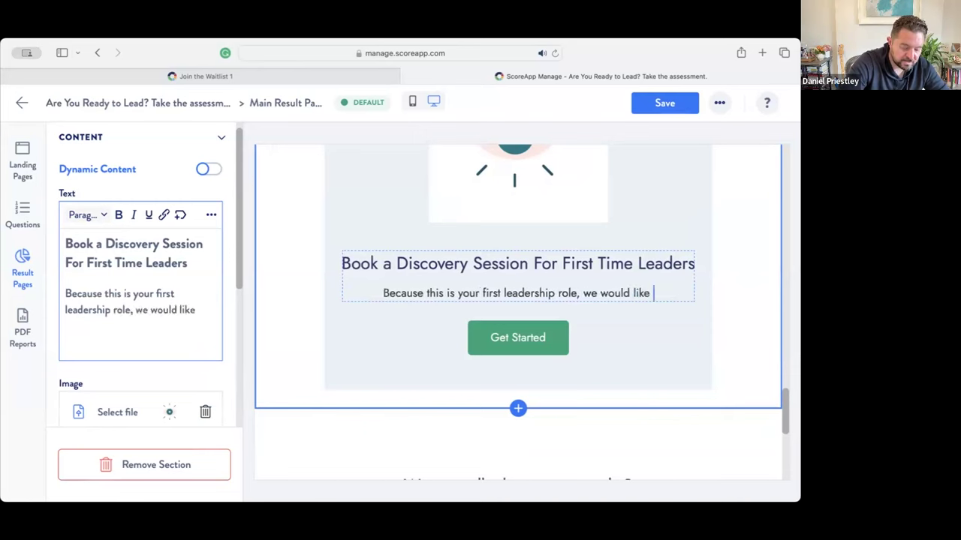
{"action": "type", "text": "to invite "}
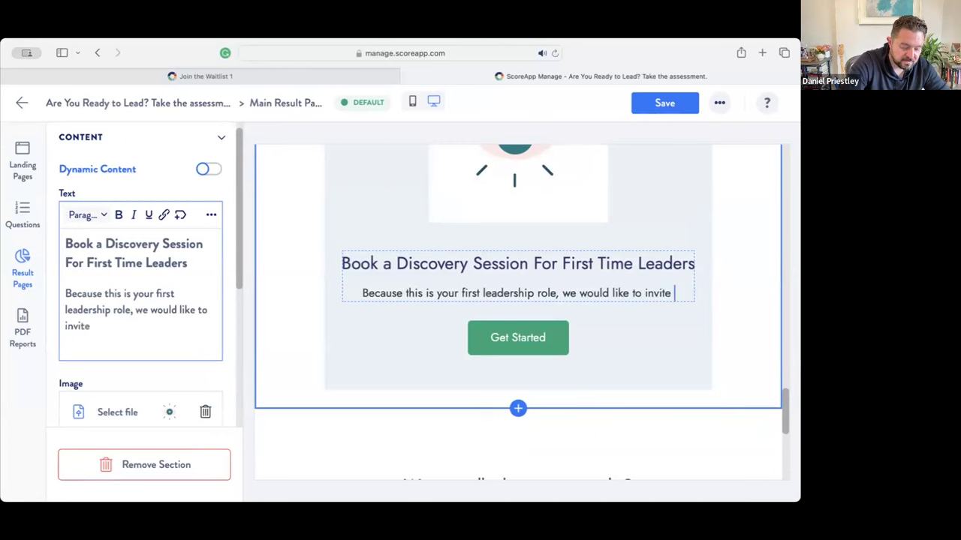
{"action": "type", "text": "you to a bla"}
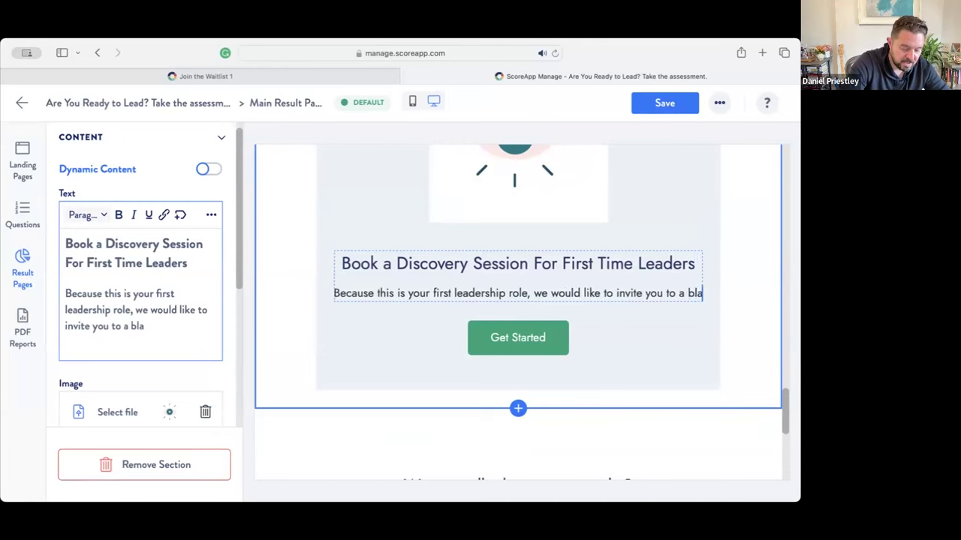
{"action": "type", "text": "ck bra bla"}
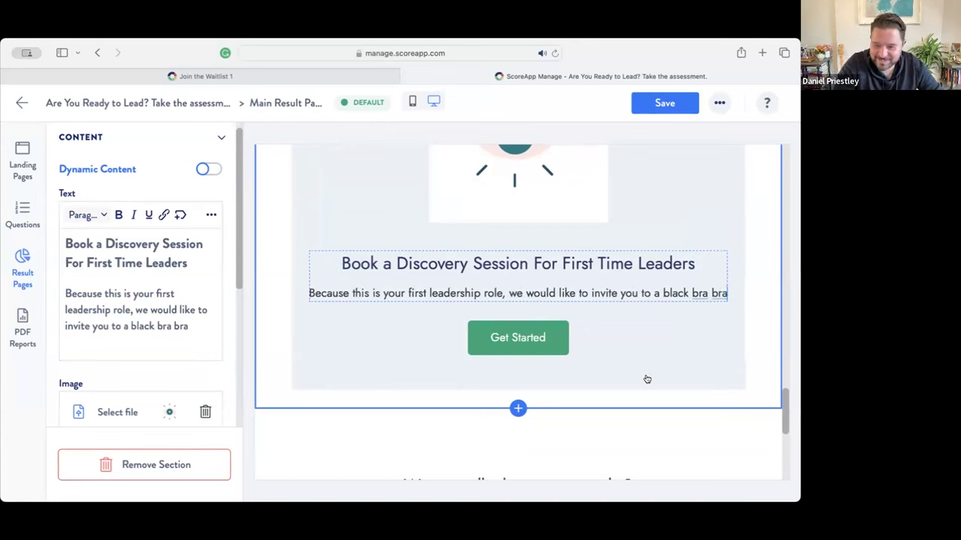
Delete everything after "we would like to invite you to" at the end of the paragraph
{"action": "key", "text": "BackSpace"}
{"action": "key", "text": "BackSpace"}
{"action": "key", "text": "BackSpace"}
{"action": "key", "text": "BackSpace"}
{"action": "key", "text": "BackSpace"}
{"action": "key", "text": "BackSpace"}
{"action": "key", "text": "BackSpace"}
{"action": "key", "text": "BackSpace"}
{"action": "key", "text": "BackSpace"}
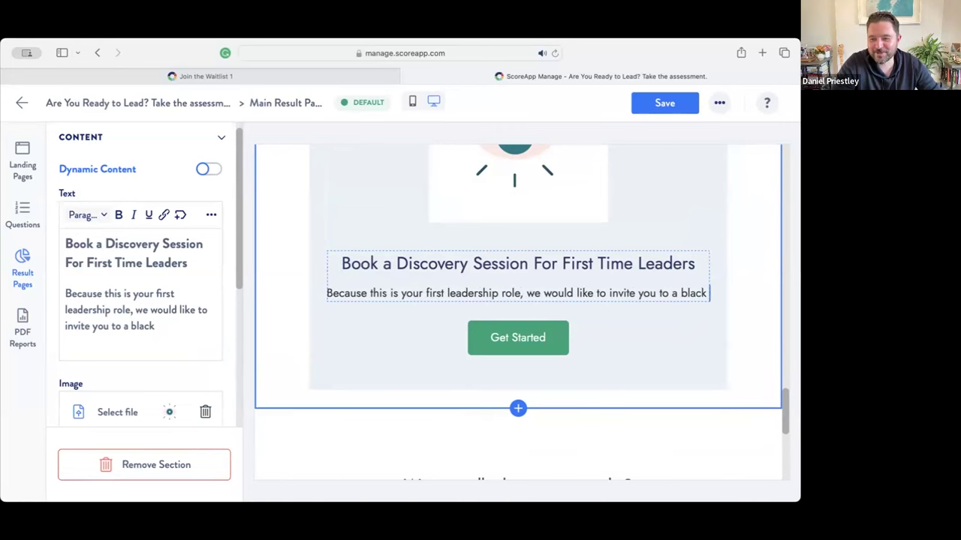
{"action": "key", "text": "BackSpace"}
{"action": "key", "text": "BackSpace"}
{"action": "key", "text": "BackSpace"}
{"action": "key", "text": "BackSpace"}
{"action": "key", "text": "BackSpace"}
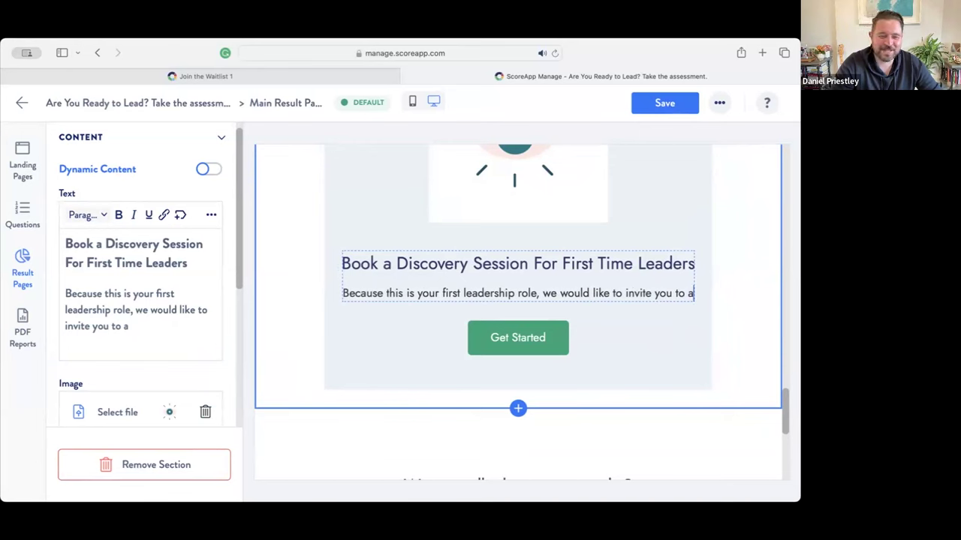
{"action": "key", "text": "BackSpace"}
{"action": "key", "text": "BackSpace"}
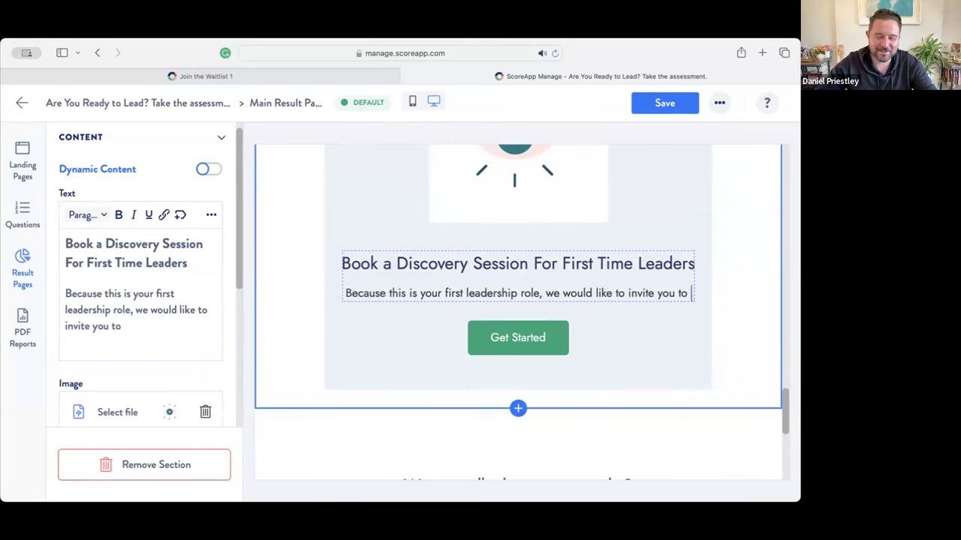
End the call to action's paragraph with "..." after "invite you to", and save the result page
{"action": "type", "text": "..."}
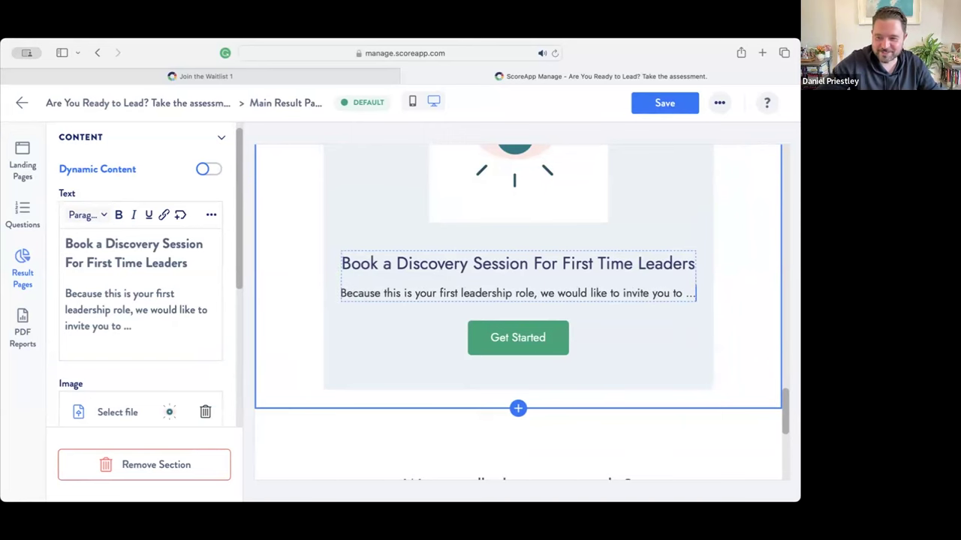
{"action": "scroll", "coordinate": [630, 342], "scroll_direction": "up", "scroll_amount": 5}
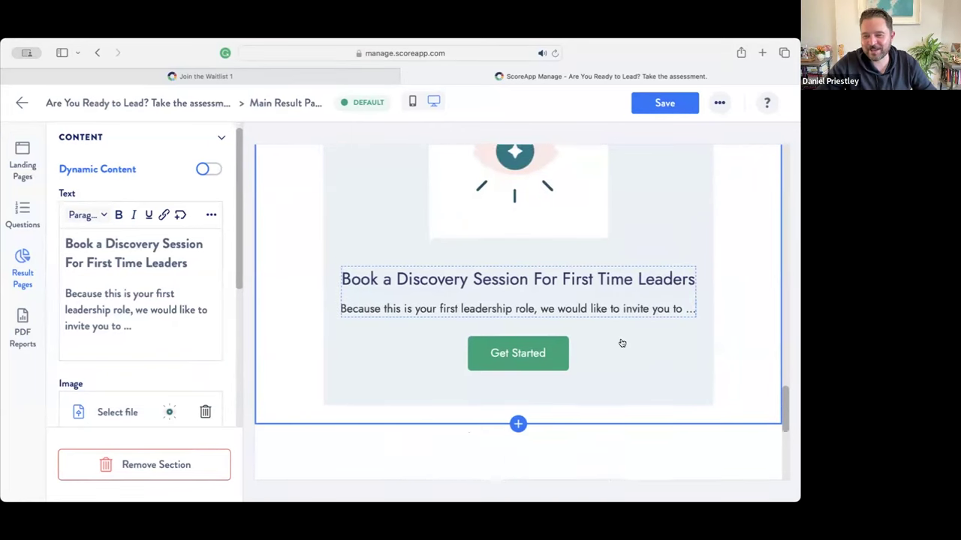
{"action": "scroll", "coordinate": [622, 343], "scroll_direction": "down", "scroll_amount": 3}
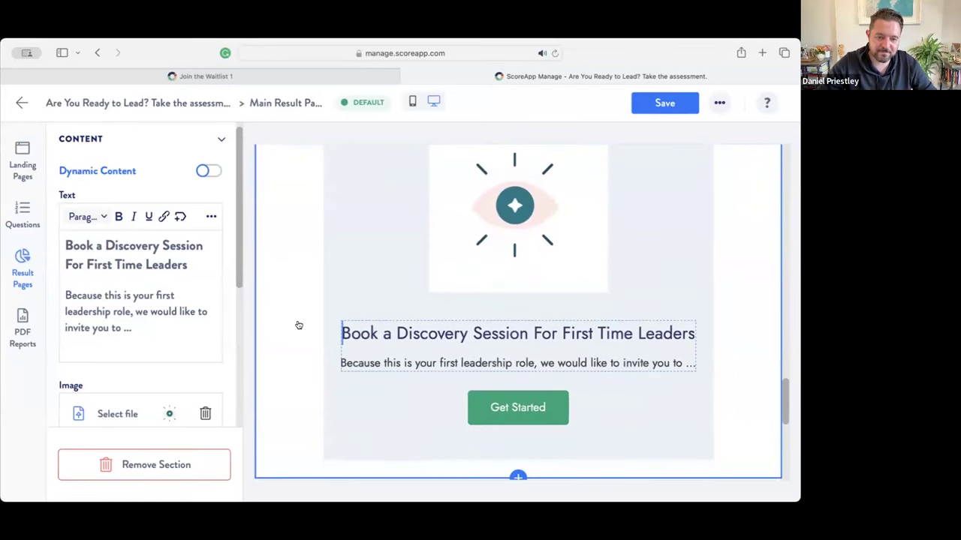
{"action": "scroll", "coordinate": [298, 326], "scroll_direction": "up", "scroll_amount": 3}
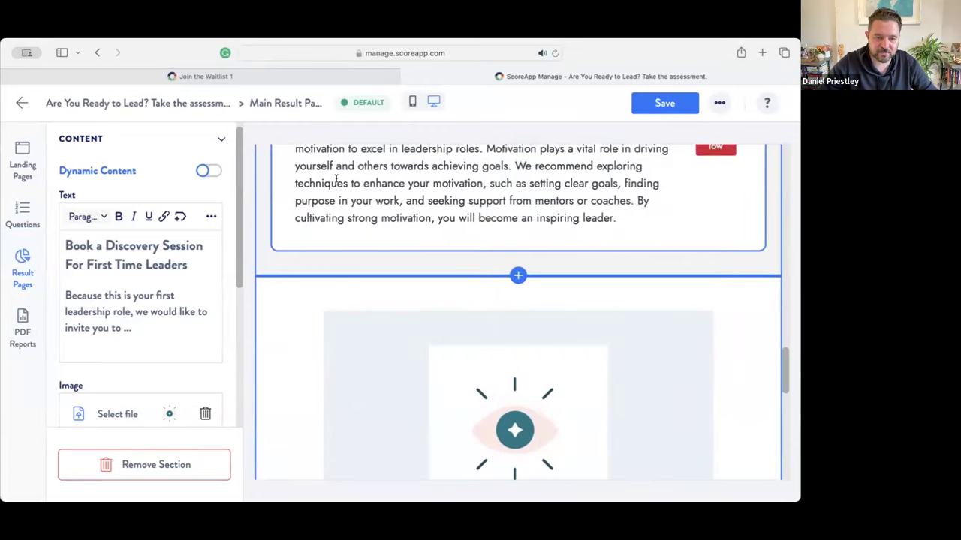
{"action": "left_click", "coordinate": [655, 104]}
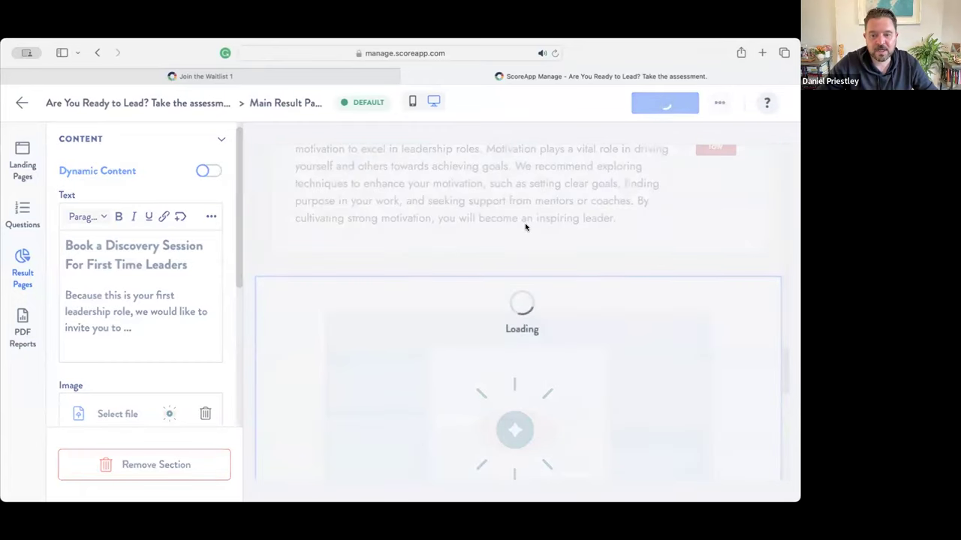
Insert a Video 3 section between the Motivation category score and the discovery session call to action
{"action": "scroll", "coordinate": [525, 193], "scroll_direction": "down", "scroll_amount": 3}
{"action": "scroll", "coordinate": [525, 192], "scroll_direction": "up", "scroll_amount": 5}
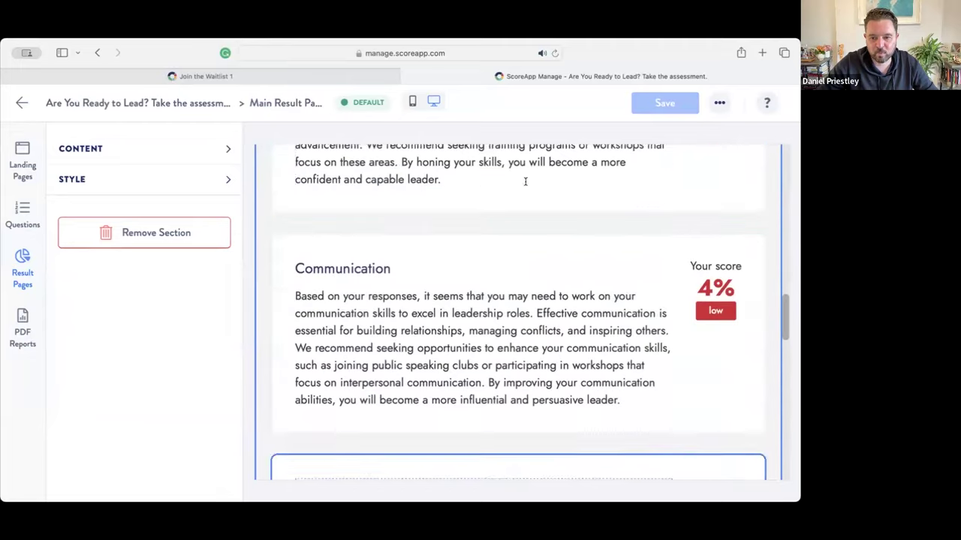
{"action": "scroll", "coordinate": [523, 184], "scroll_direction": "down", "scroll_amount": 3}
{"action": "left_click", "coordinate": [519, 232]}
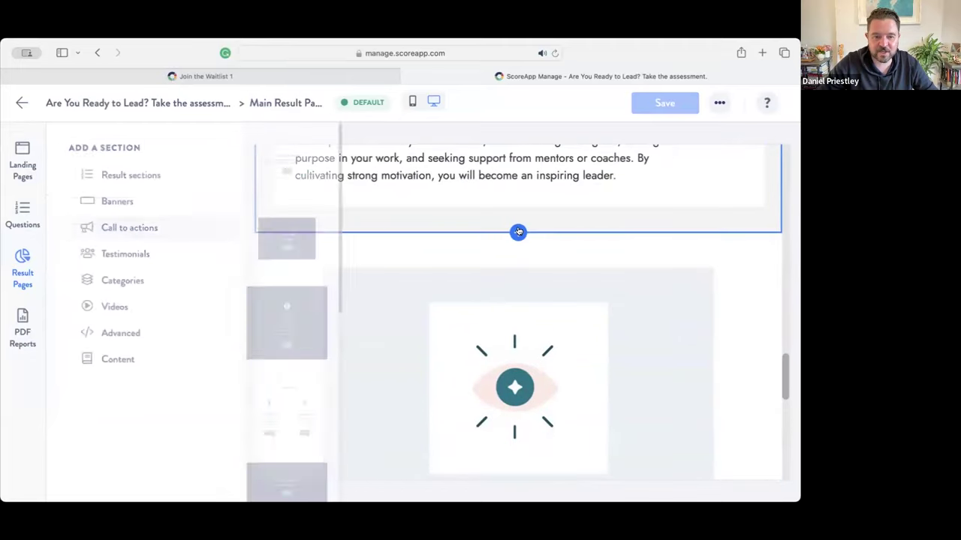
{"action": "left_click", "coordinate": [117, 308]}
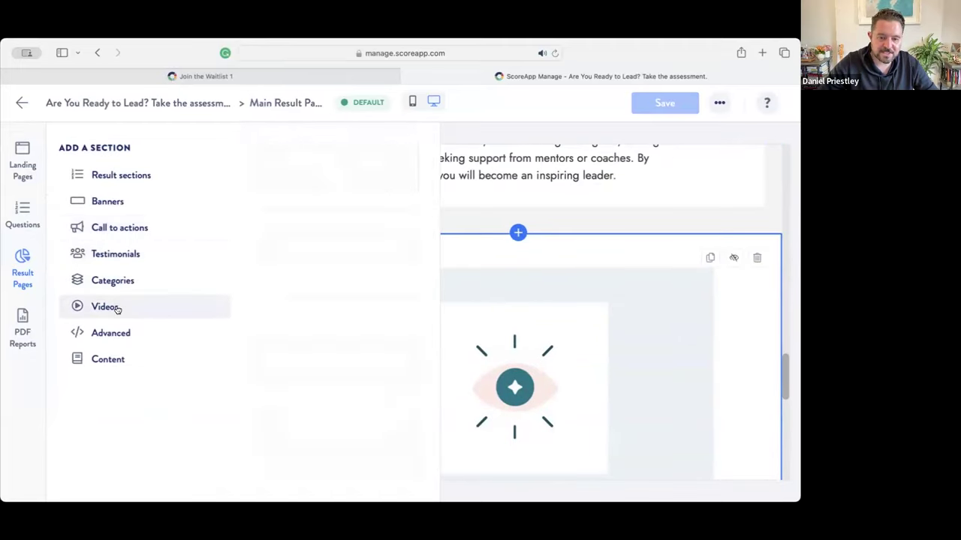
{"action": "left_click", "coordinate": [362, 379]}
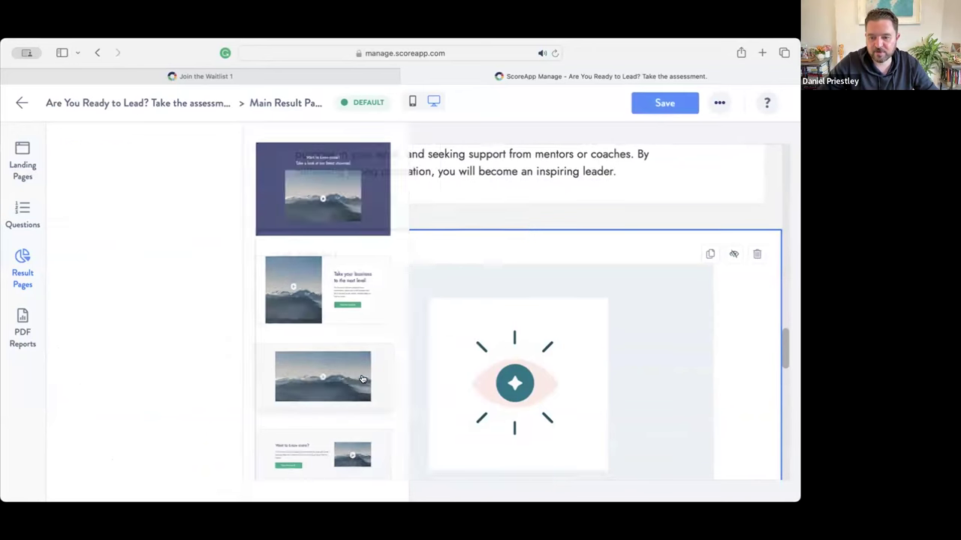
{"action": "scroll", "coordinate": [500, 326], "scroll_direction": "down", "scroll_amount": 3}
{"action": "scroll", "coordinate": [701, 241], "scroll_direction": "up", "scroll_amount": 3}
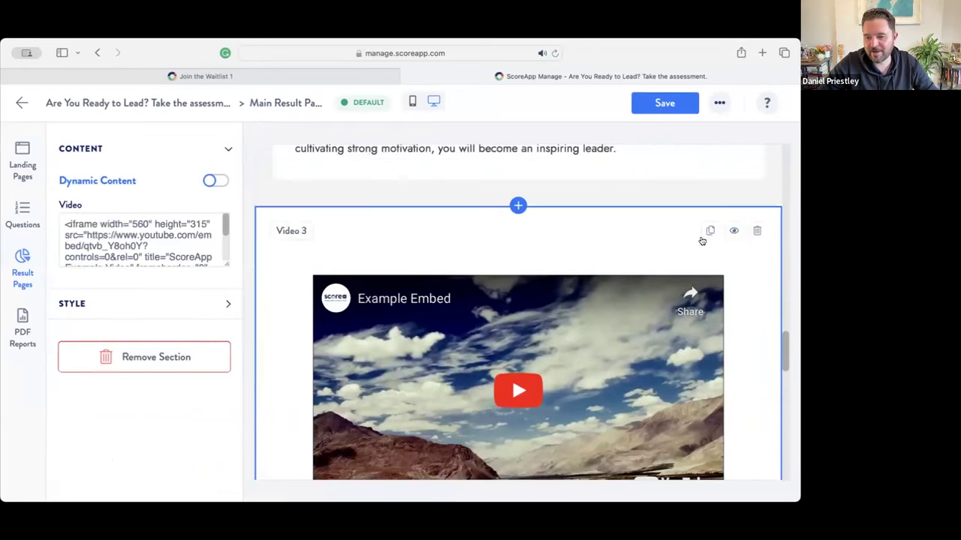
Make the video section's visibility audience based, shown to selected audiences only, and start a new audience named "s offer 2"
{"action": "left_click", "coordinate": [730, 232]}
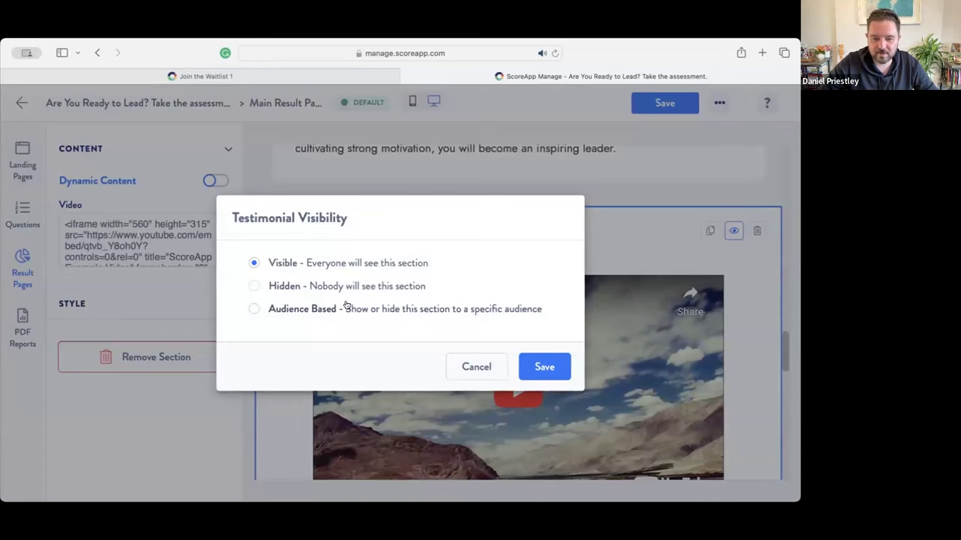
{"action": "left_click", "coordinate": [299, 309]}
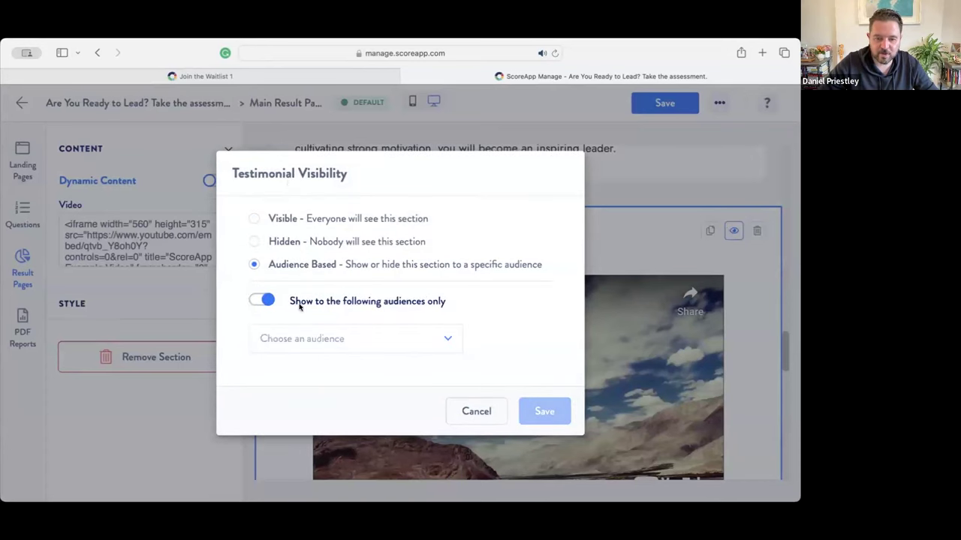
{"action": "left_click", "coordinate": [331, 341]}
{"action": "left_click", "coordinate": [316, 398]}
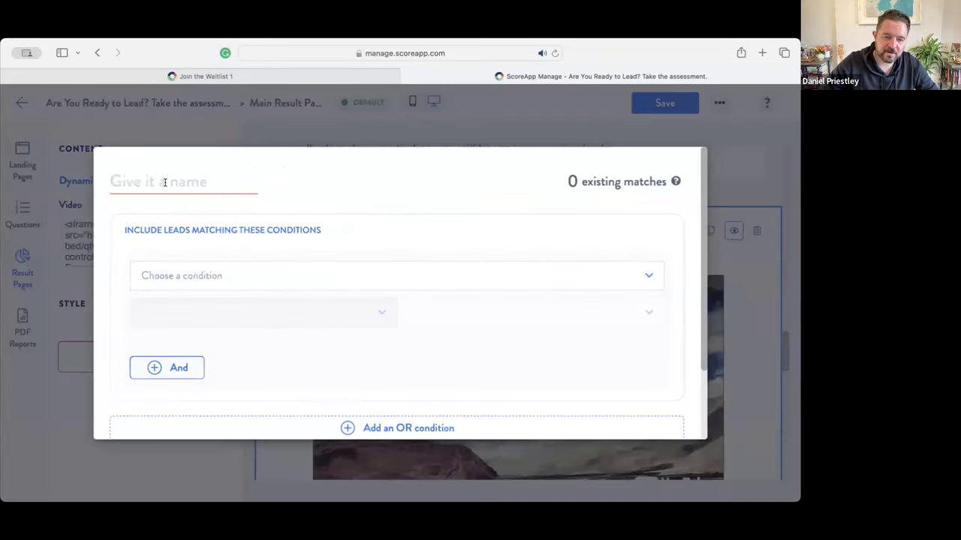
{"action": "type", "text": "s offer"}
{"action": "key", "text": "Escape"}
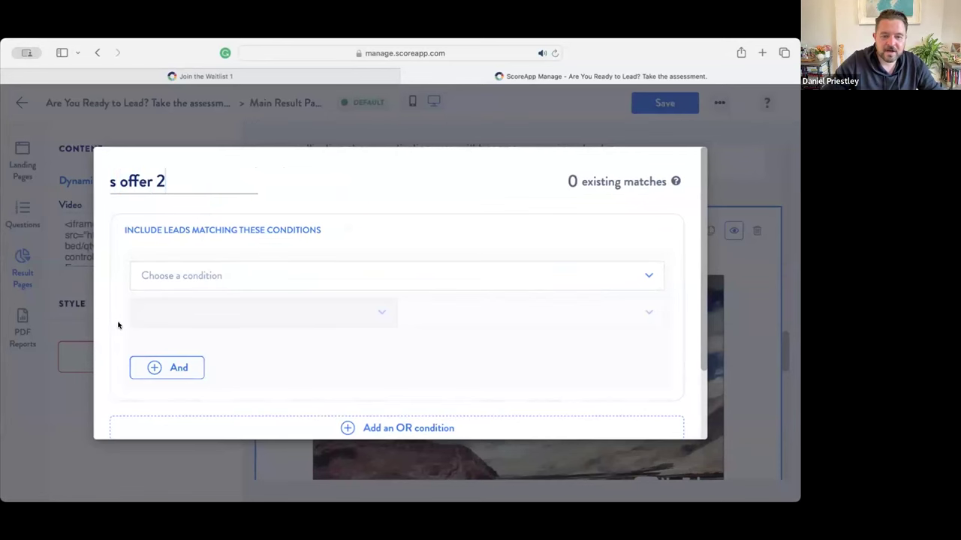
Add the audience condition "Are you comfortable speaking in front of large groups?" Answer Is No, and save the audience and the section's visibility
{"action": "left_click", "coordinate": [186, 276]}
{"action": "scroll", "coordinate": [225, 323], "scroll_direction": "down", "scroll_amount": 5}
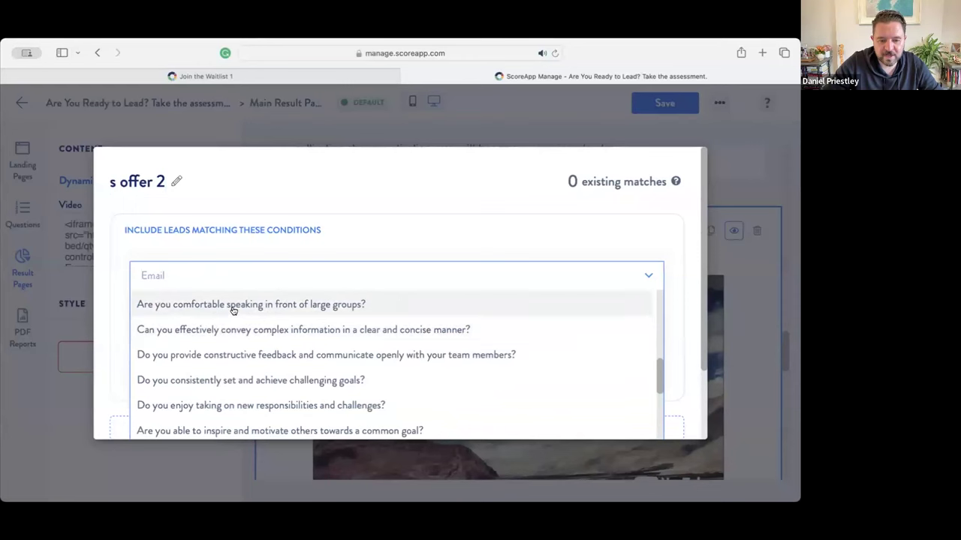
{"action": "left_click", "coordinate": [237, 309]}
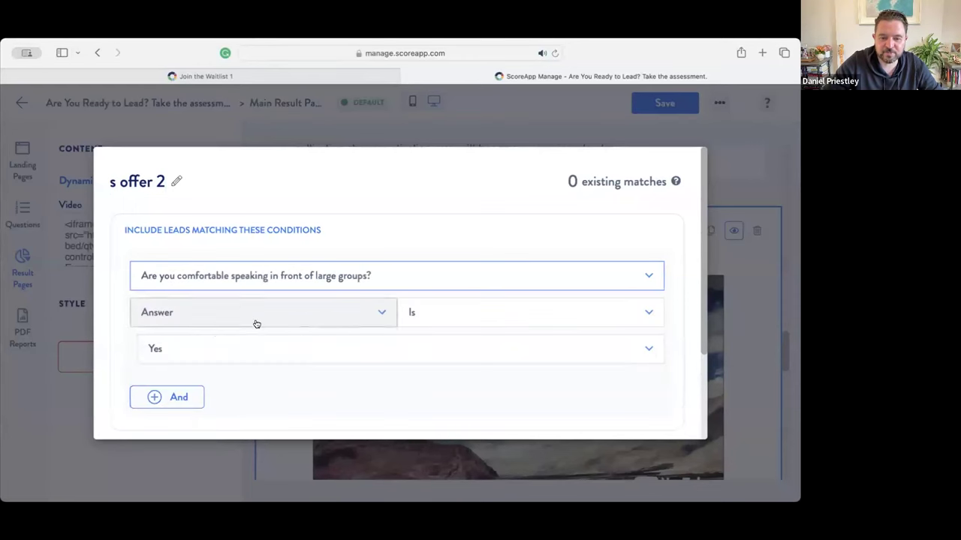
{"action": "left_click", "coordinate": [204, 356]}
{"action": "left_click", "coordinate": [180, 403]}
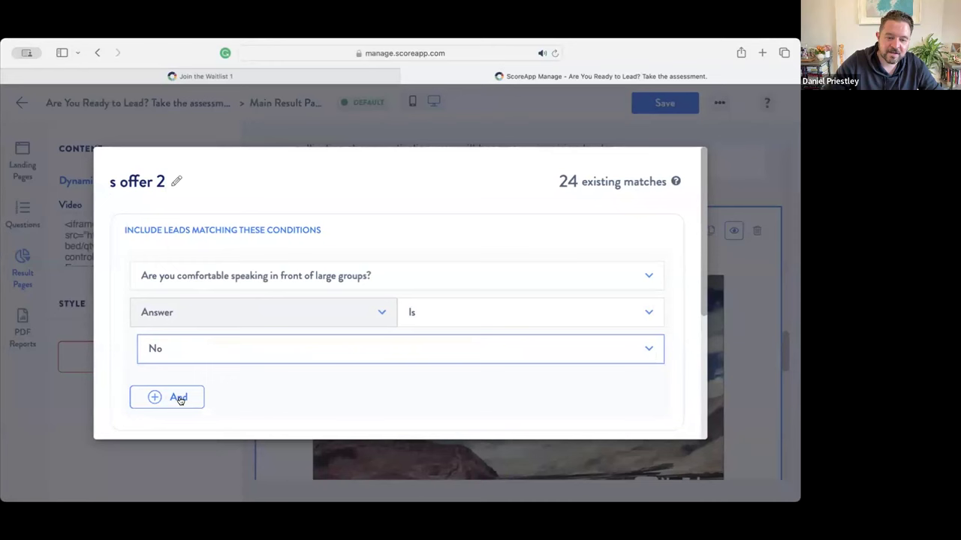
{"action": "scroll", "coordinate": [647, 257], "scroll_direction": "down", "scroll_amount": 5}
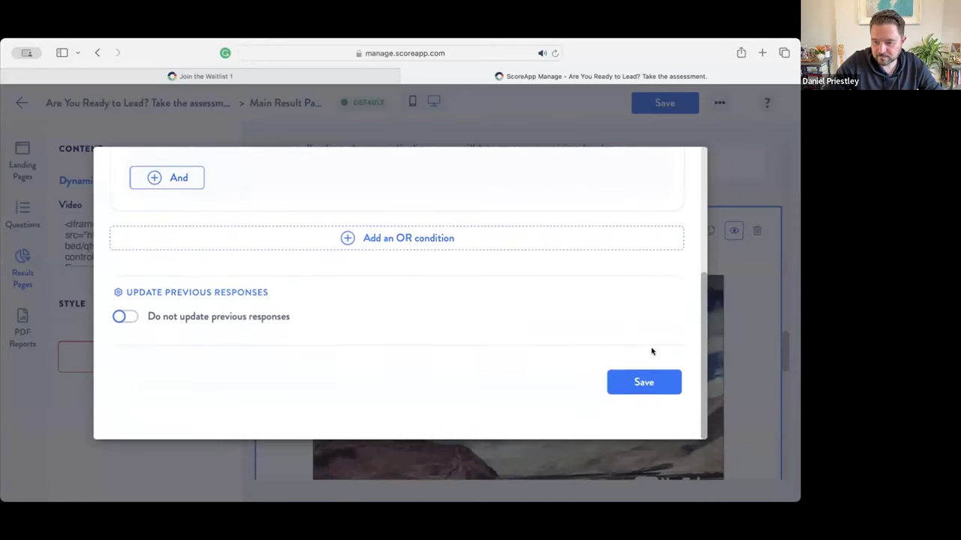
{"action": "left_click", "coordinate": [641, 388]}
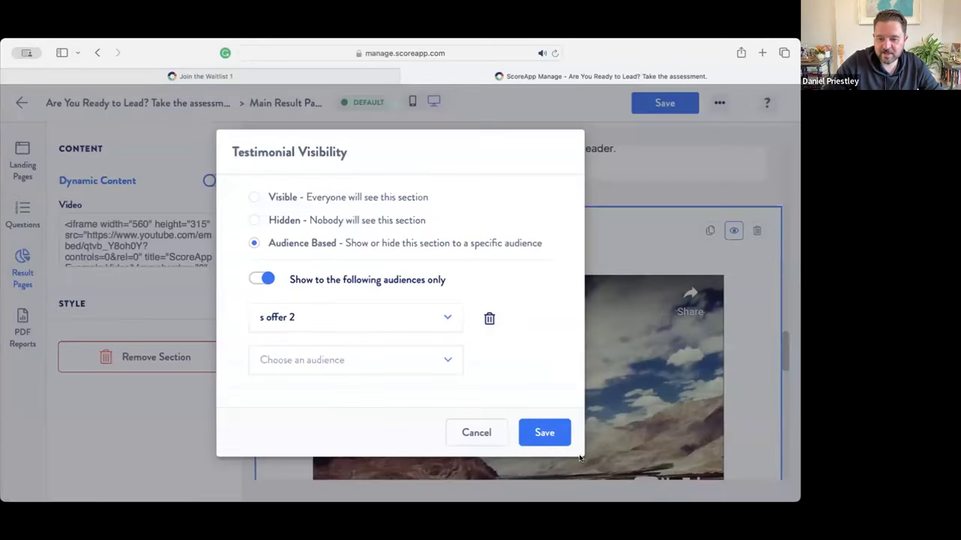
{"action": "left_click", "coordinate": [545, 433]}
Review the result page down to its footer, browse the templates for a new PDF report, and close them without choosing one
{"action": "scroll", "coordinate": [585, 381], "scroll_direction": "down", "scroll_amount": 2}
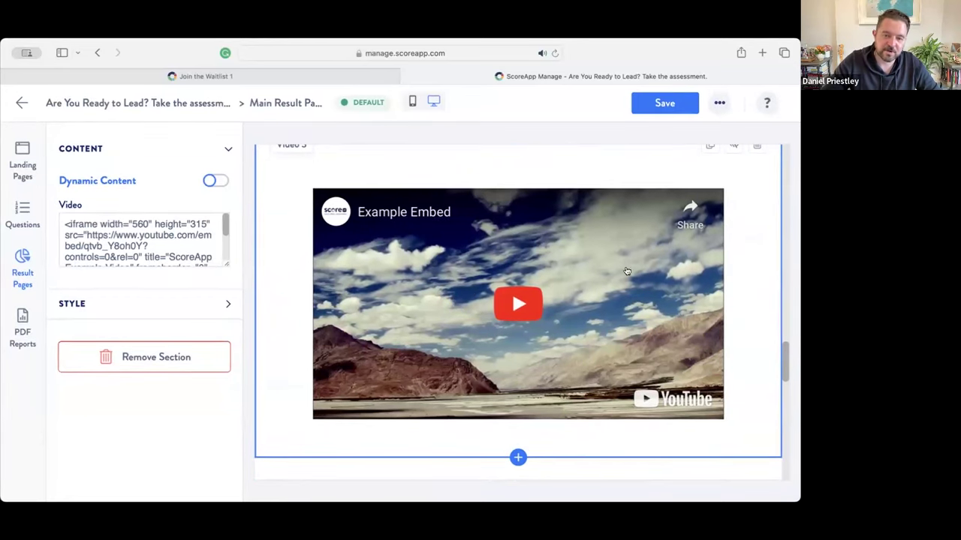
{"action": "scroll", "coordinate": [534, 241], "scroll_direction": "up", "scroll_amount": 4}
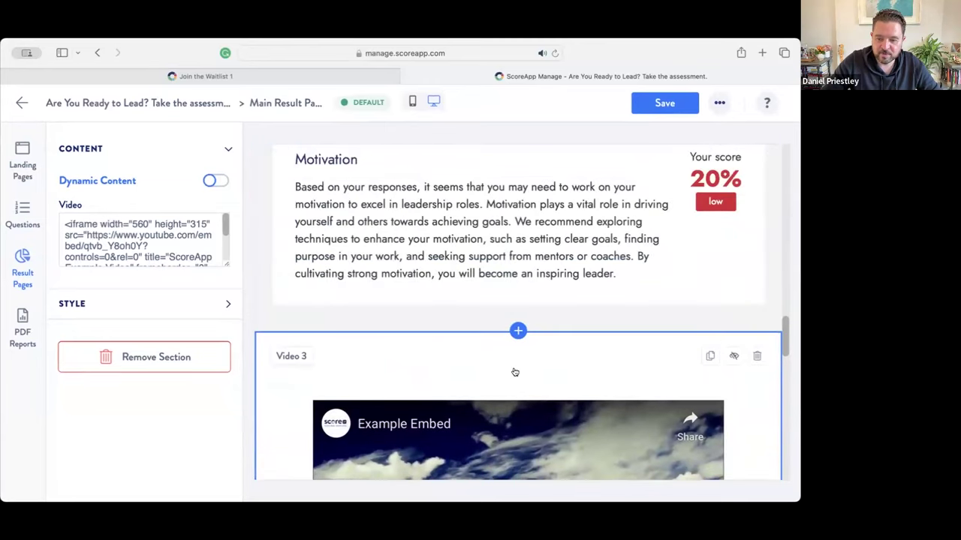
{"action": "scroll", "coordinate": [515, 372], "scroll_direction": "down", "scroll_amount": 3}
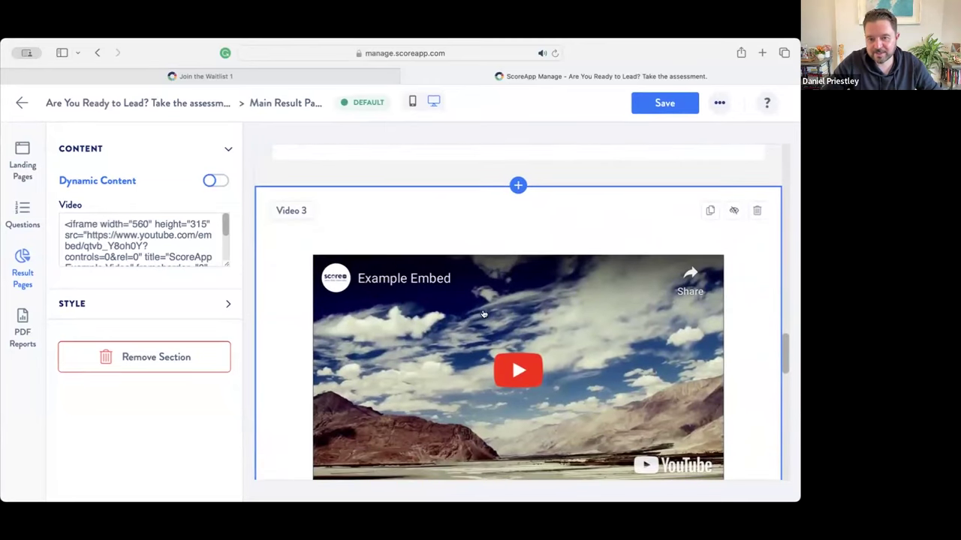
{"action": "scroll", "coordinate": [286, 295], "scroll_direction": "down", "scroll_amount": 10}
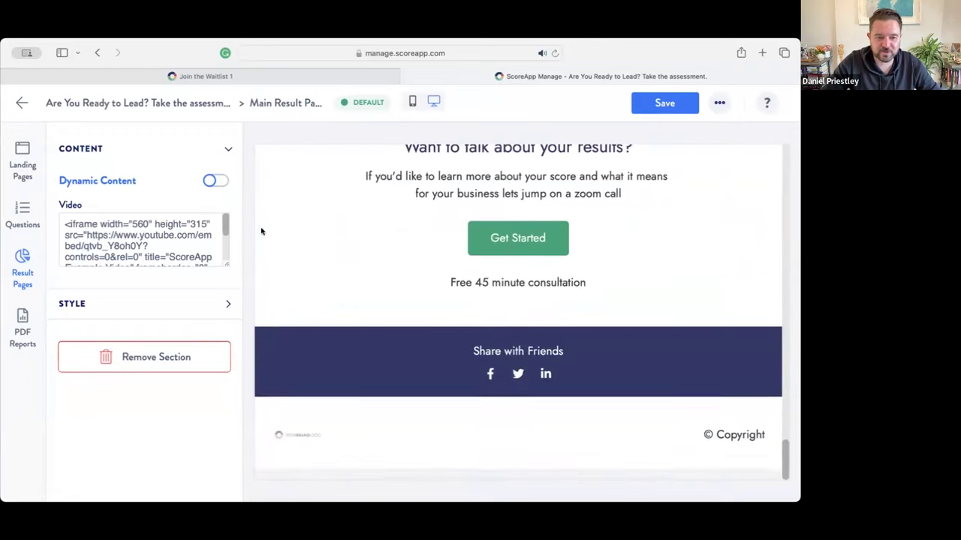
{"action": "left_click", "coordinate": [23, 331]}
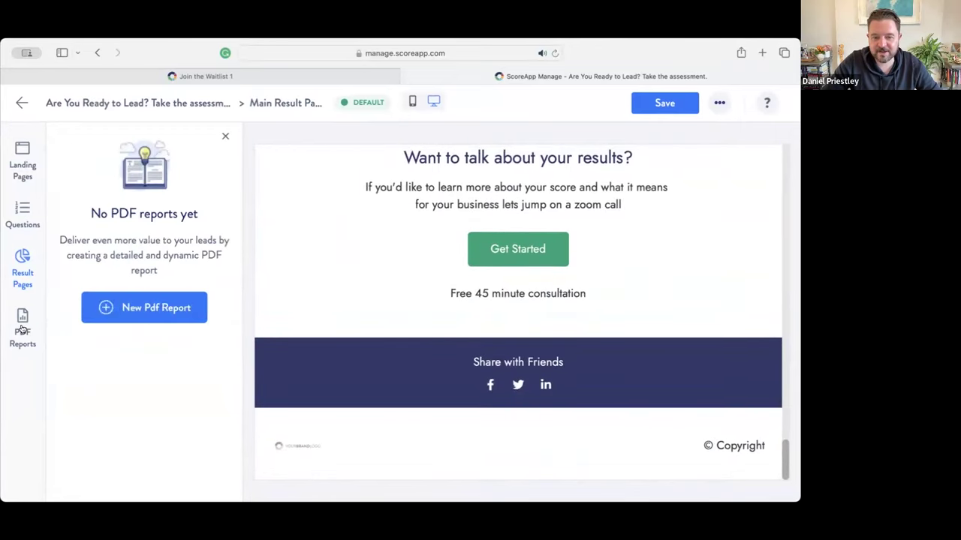
{"action": "left_click", "coordinate": [144, 308]}
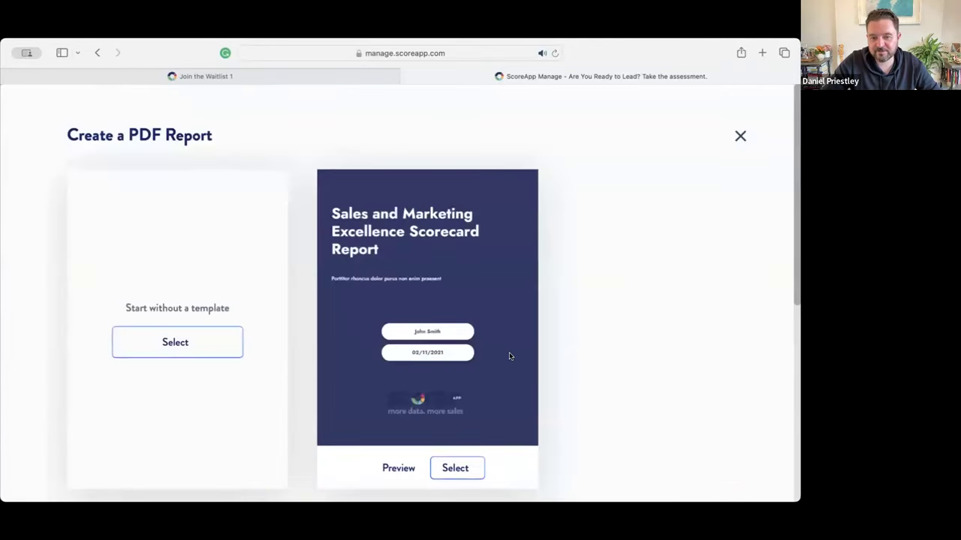
{"action": "scroll", "coordinate": [522, 279], "scroll_direction": "down", "scroll_amount": 5}
{"action": "scroll", "coordinate": [522, 345], "scroll_direction": "up", "scroll_amount": 8}
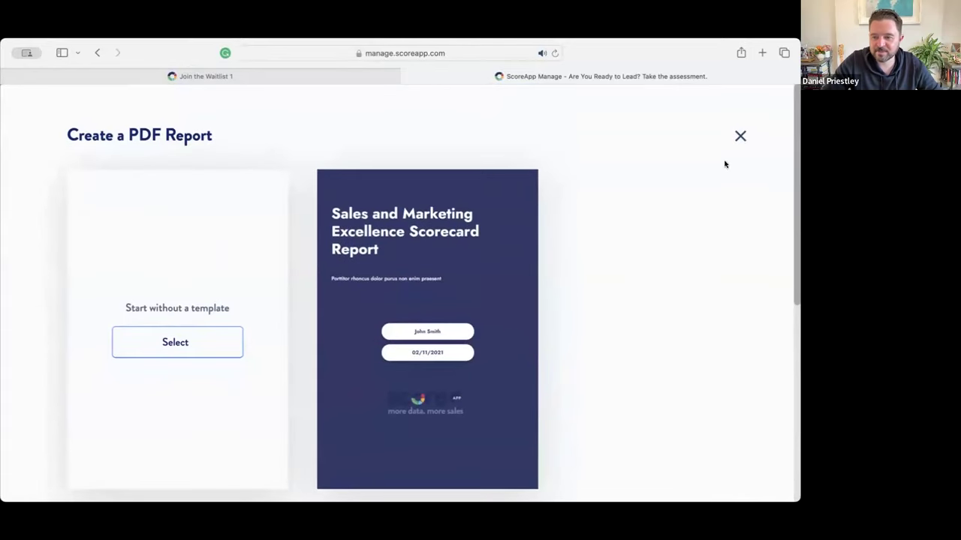
{"action": "left_click", "coordinate": [741, 134]}
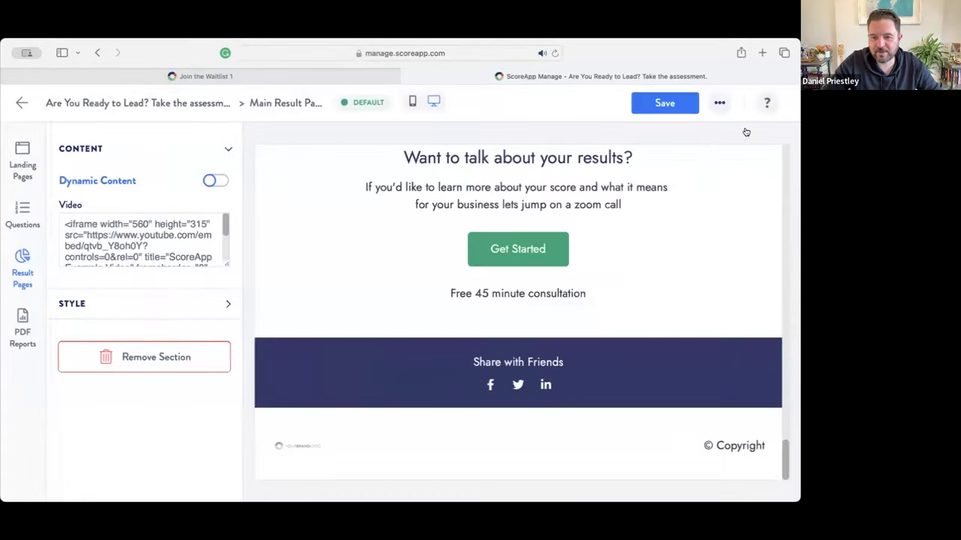
Leave the result page editor for the list of result pages, discarding the unsaved changes
{"action": "left_click", "coordinate": [22, 102]}
{"action": "left_click", "coordinate": [22, 102]}
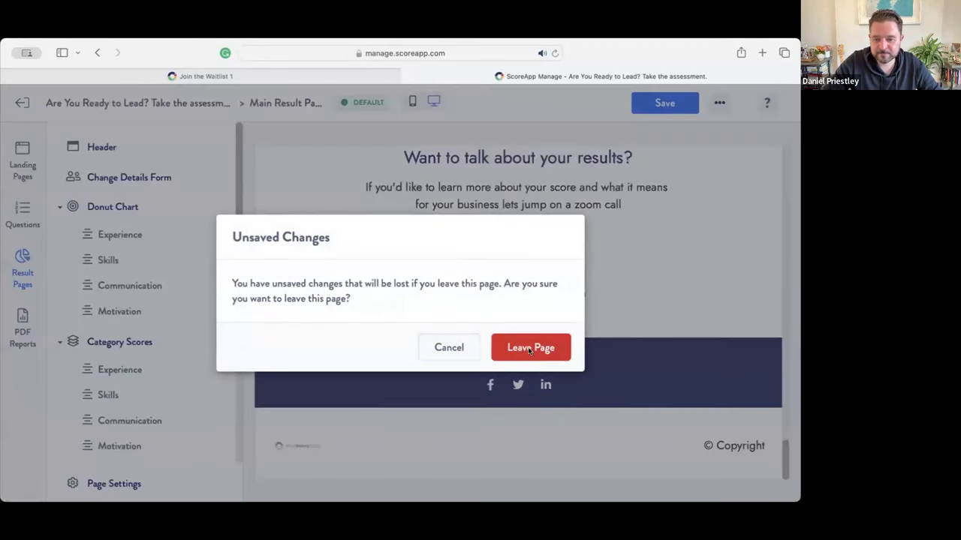
{"action": "left_click", "coordinate": [526, 349]}
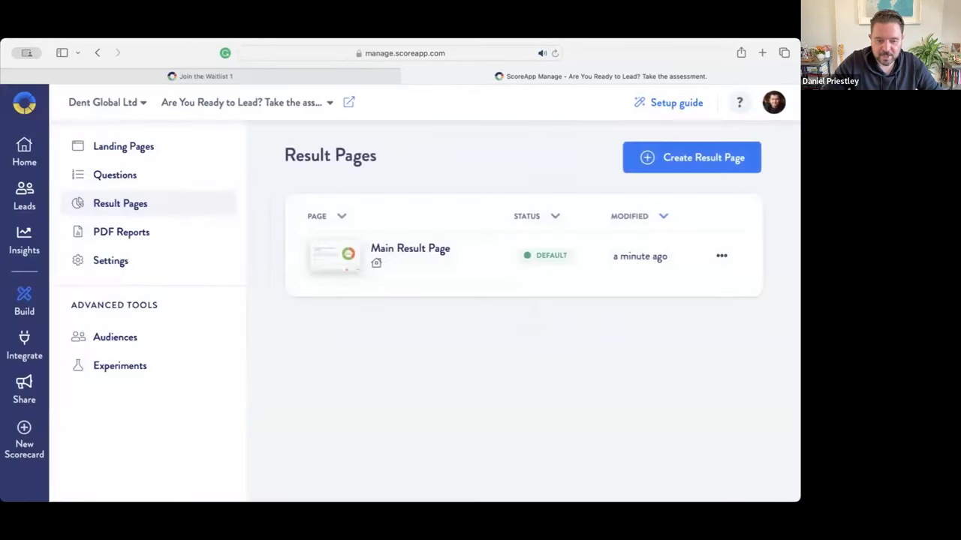